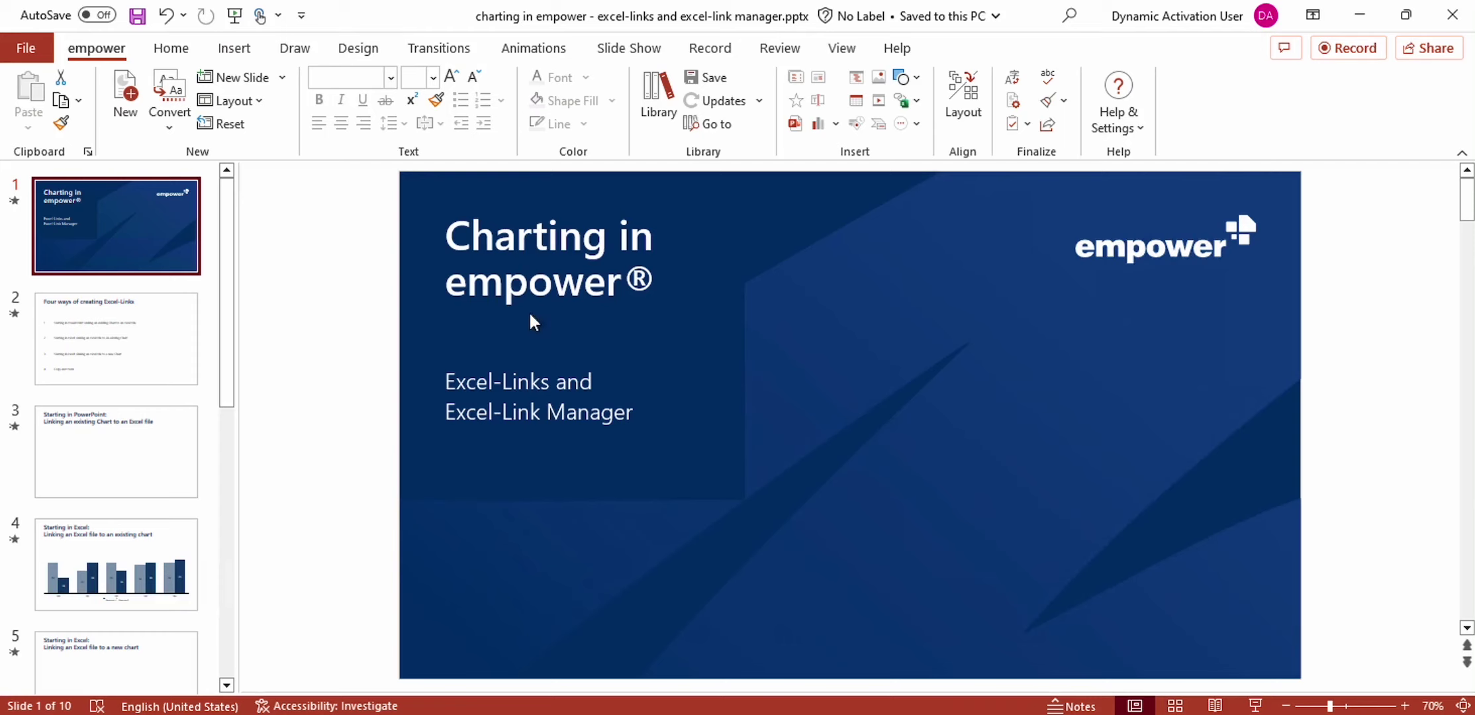
Insert a stacked column chart into the content placeholder of slide 3, "Starting in PowerPoint"
click(157, 346)
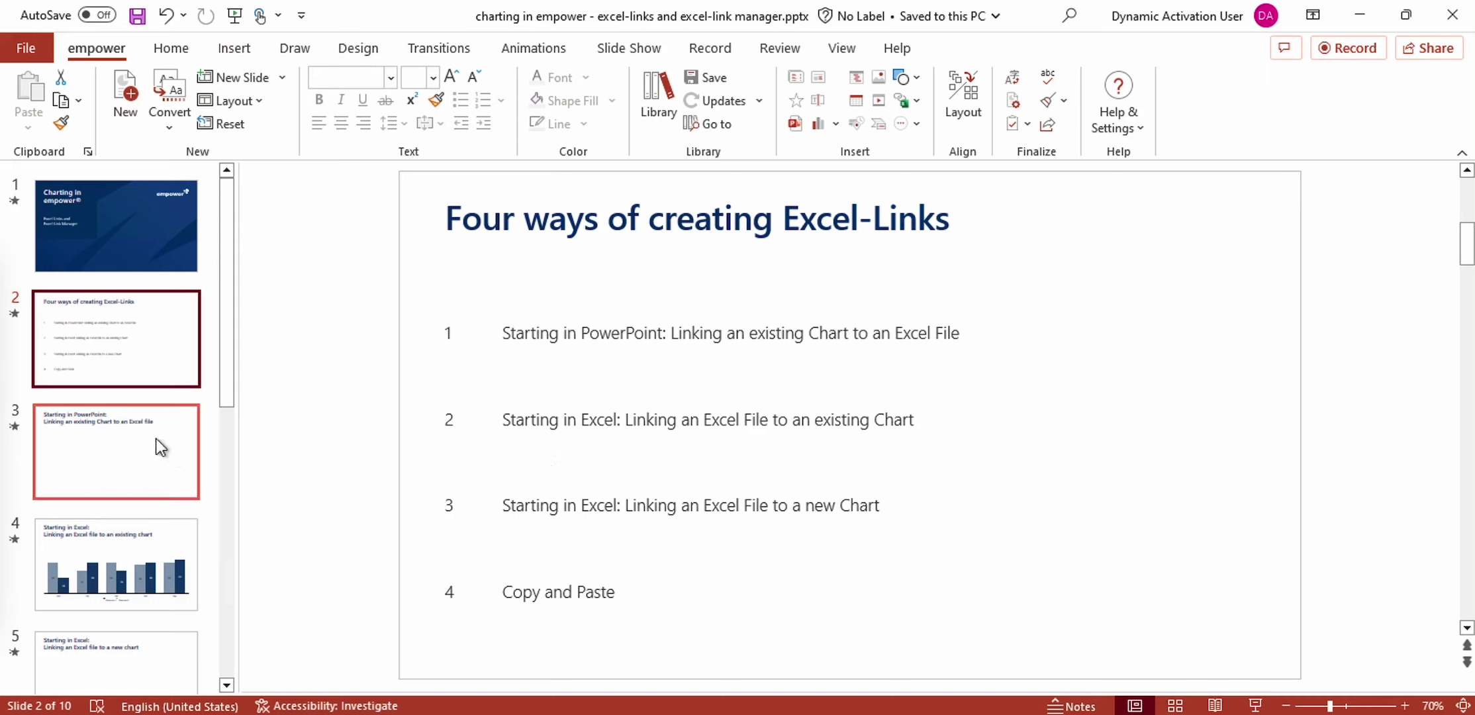
click(139, 430)
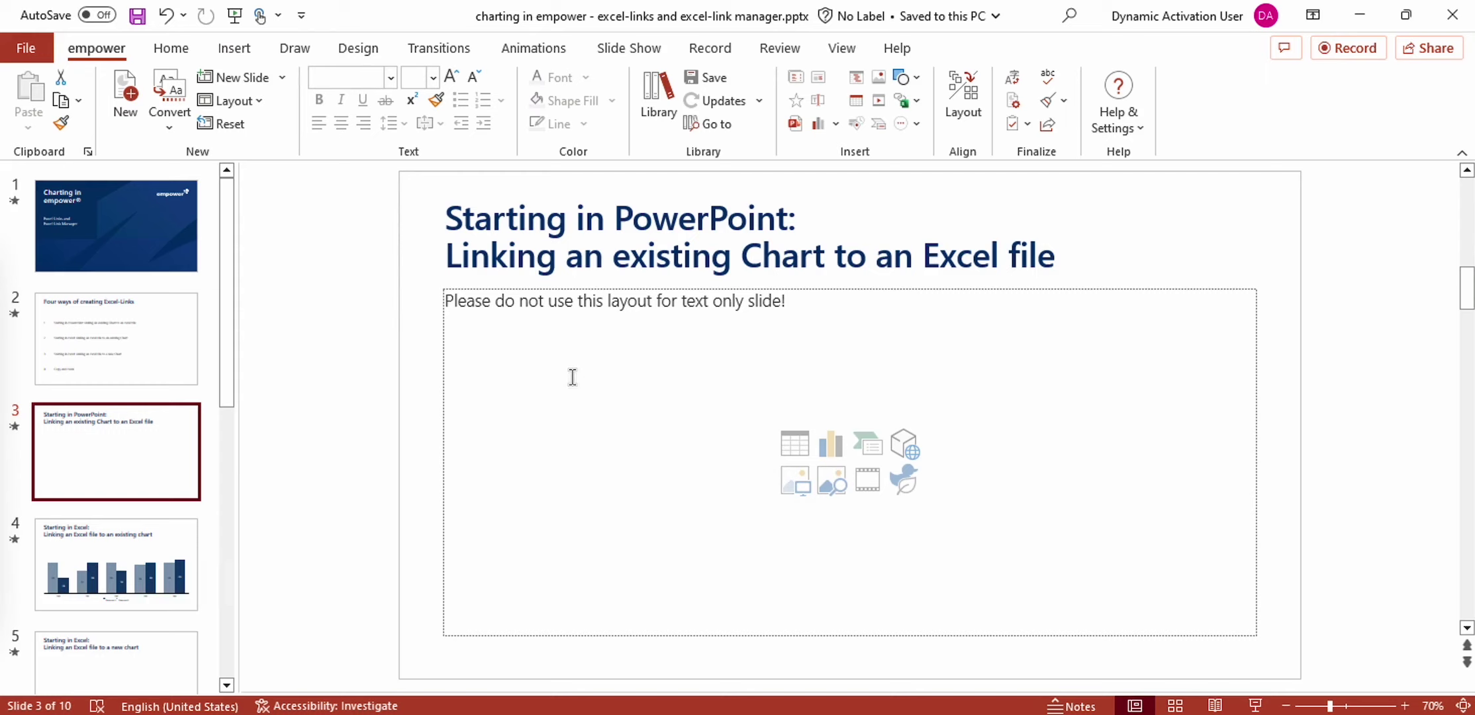
click(836, 125)
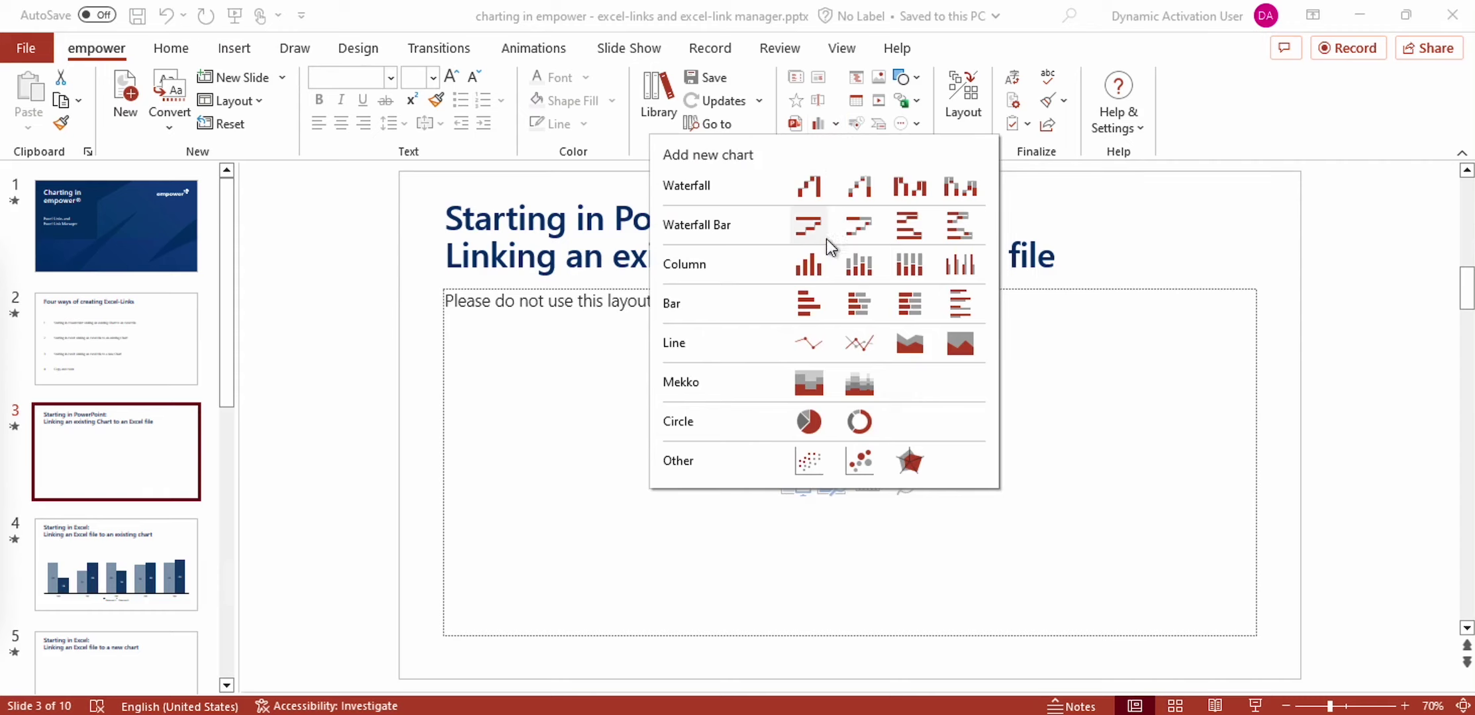
click(863, 268)
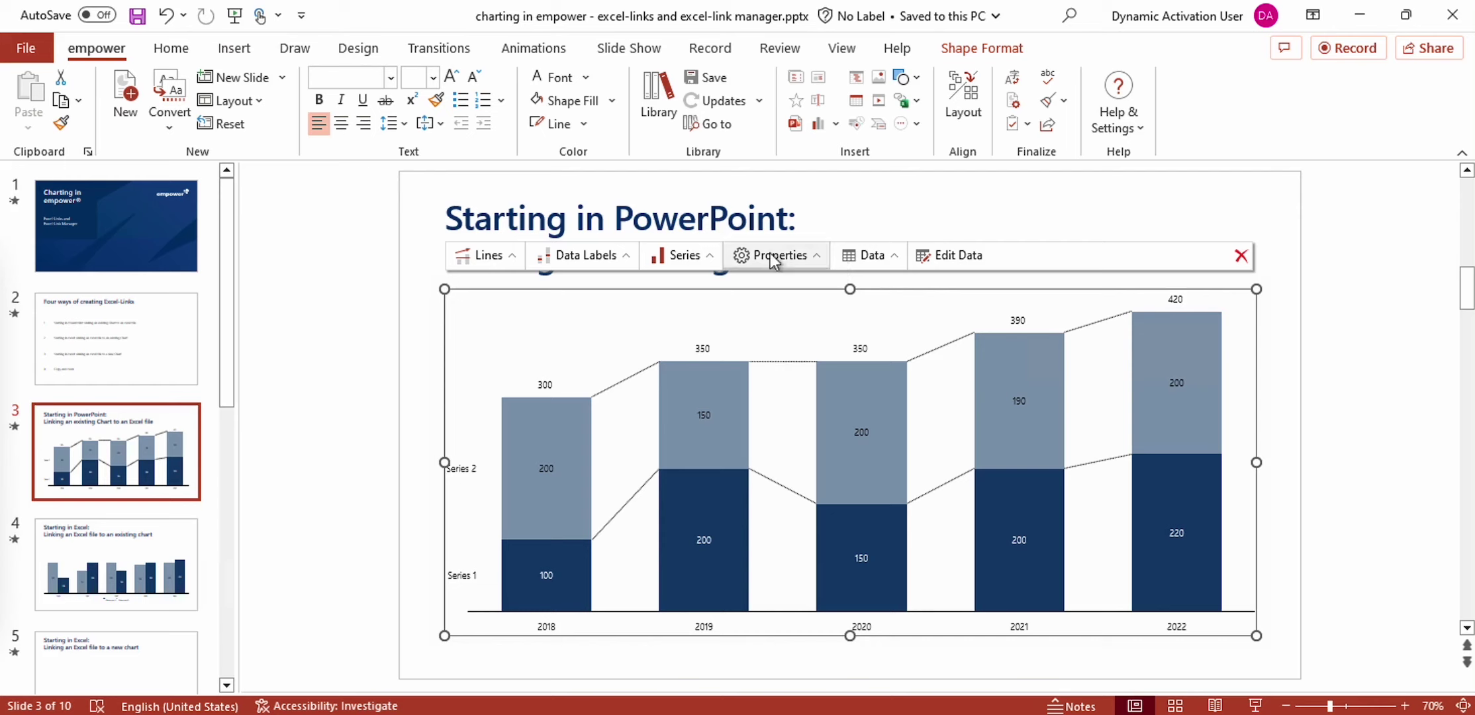
Look through the places offering Excel-Link commands and start creating a new Excel-Link for the stacked column chart
click(894, 261)
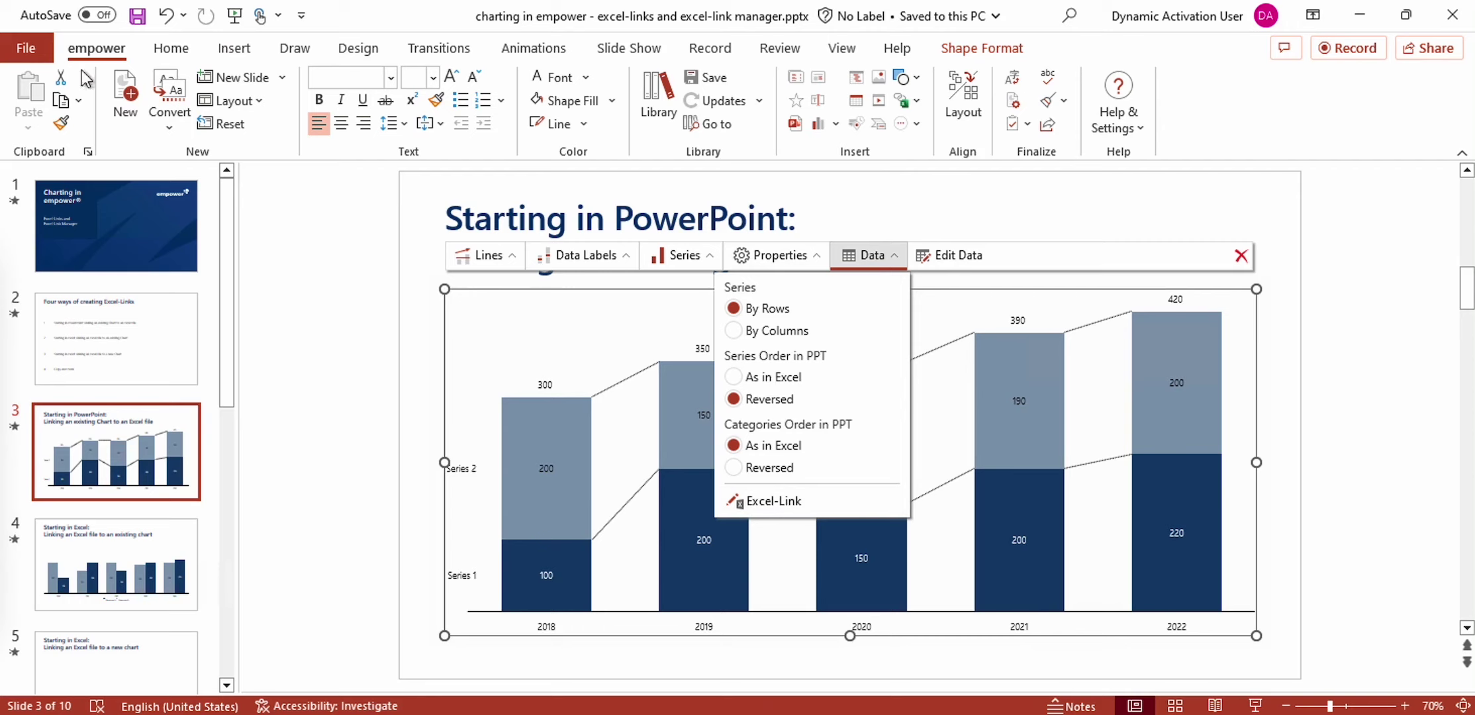
click(919, 100)
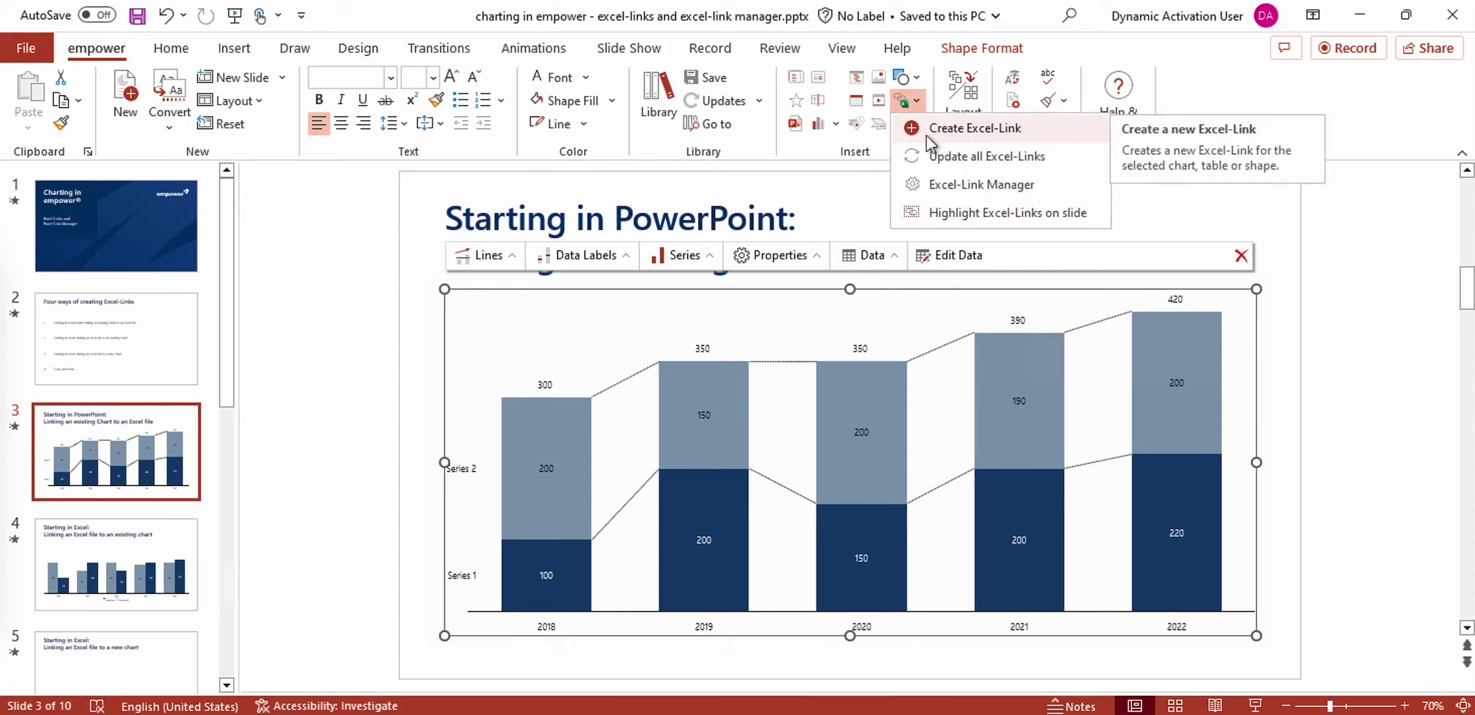
click(234, 49)
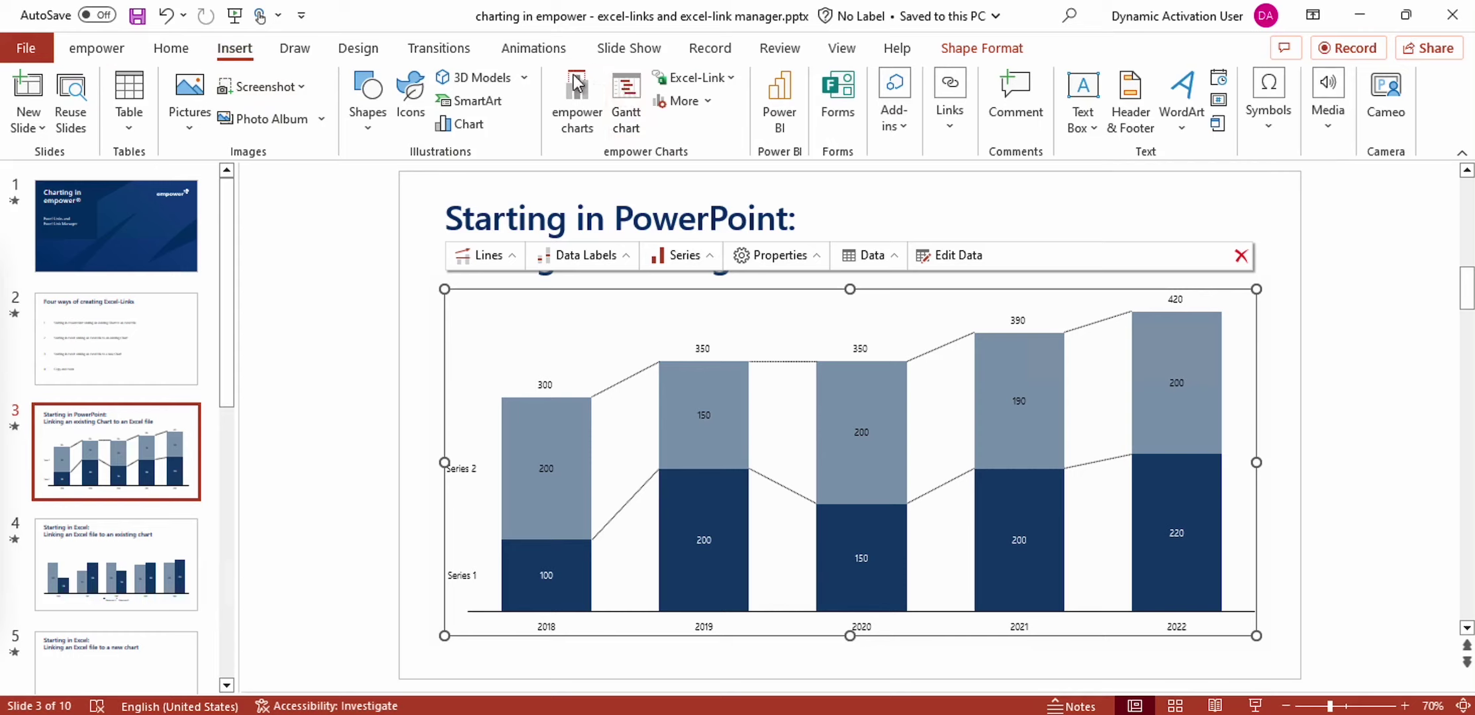
click(732, 81)
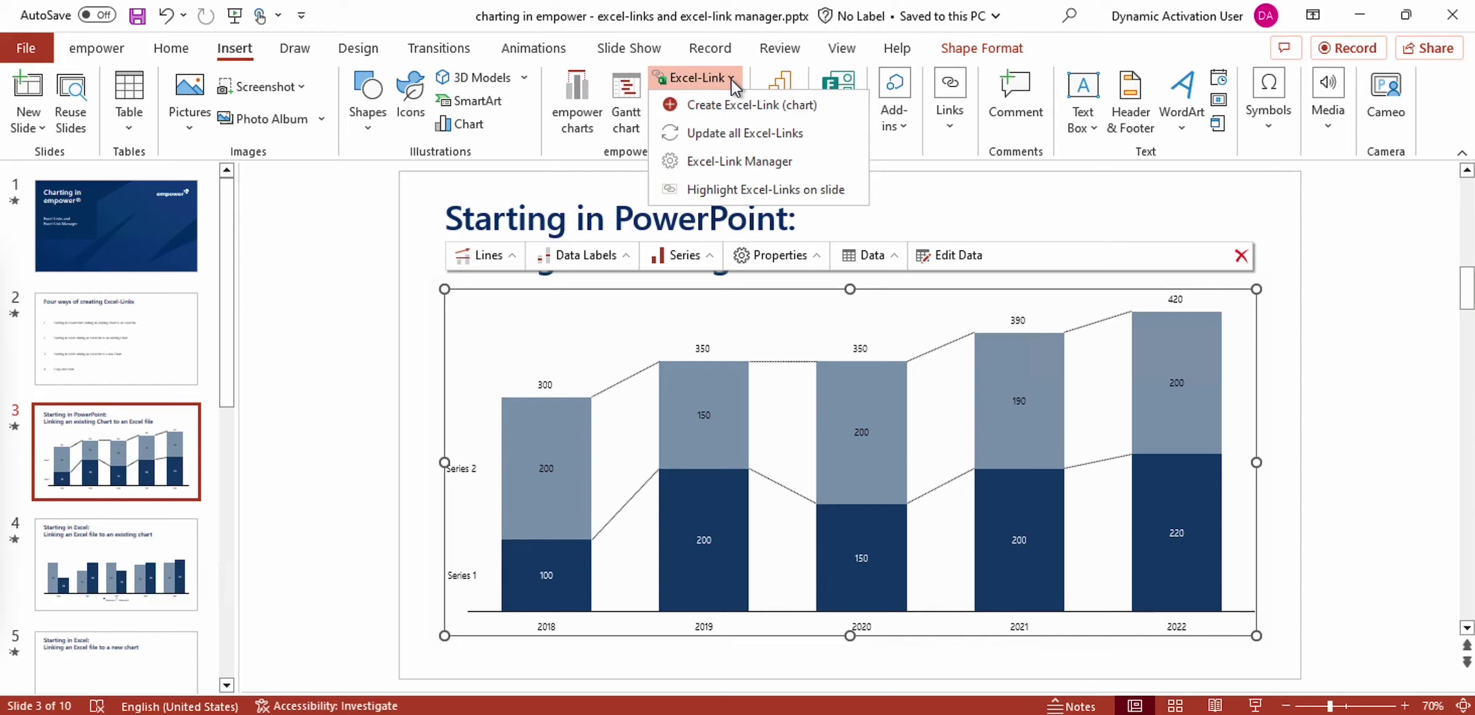
click(703, 108)
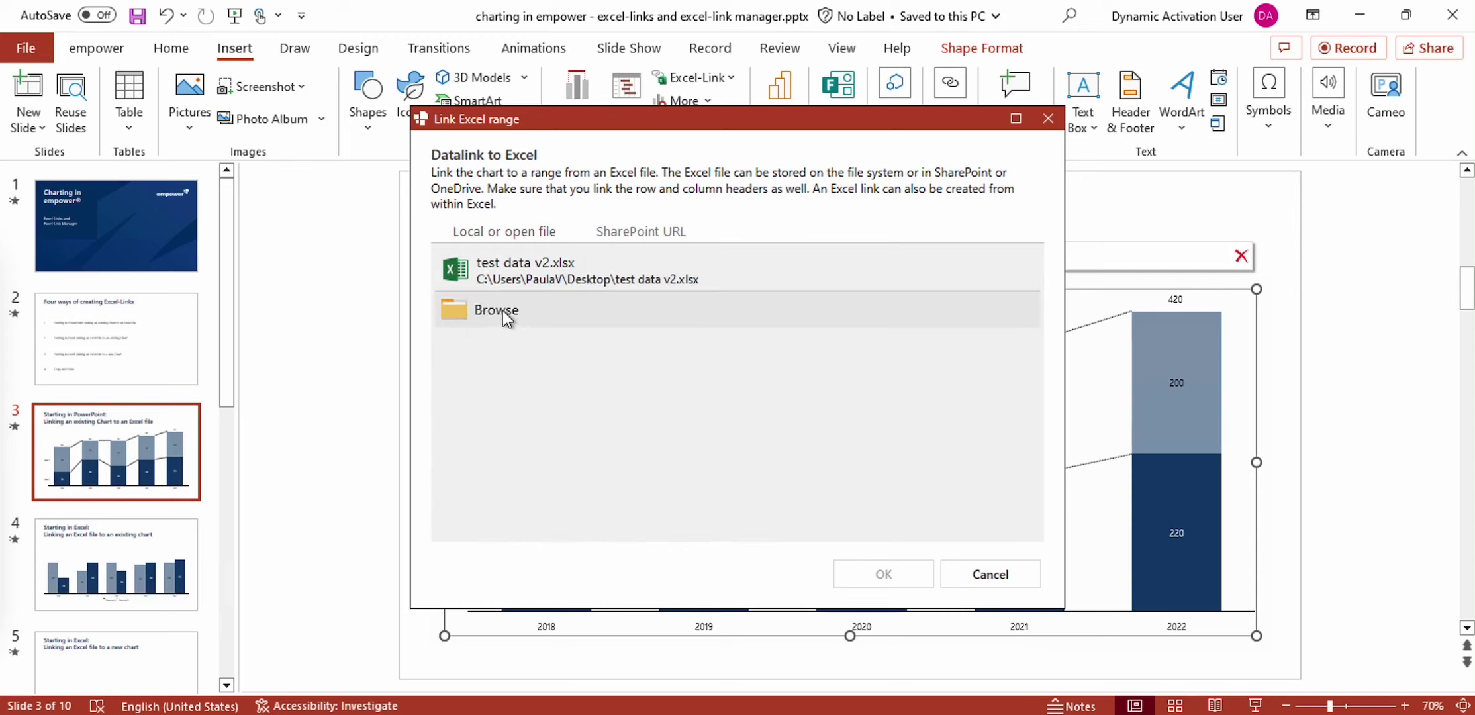
Look at the SharePoint URL source option, and choose the local file test data v2.xlsx as the link source
click(630, 231)
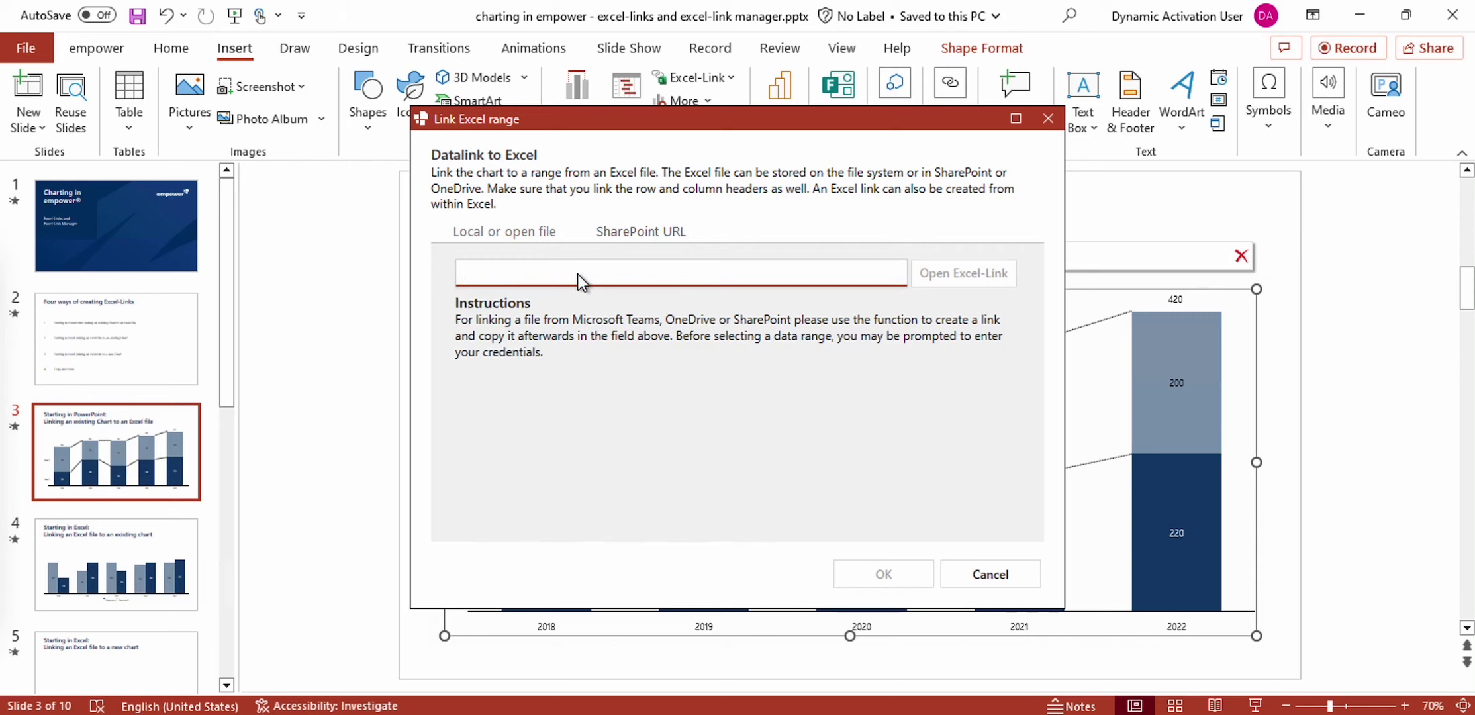
click(521, 229)
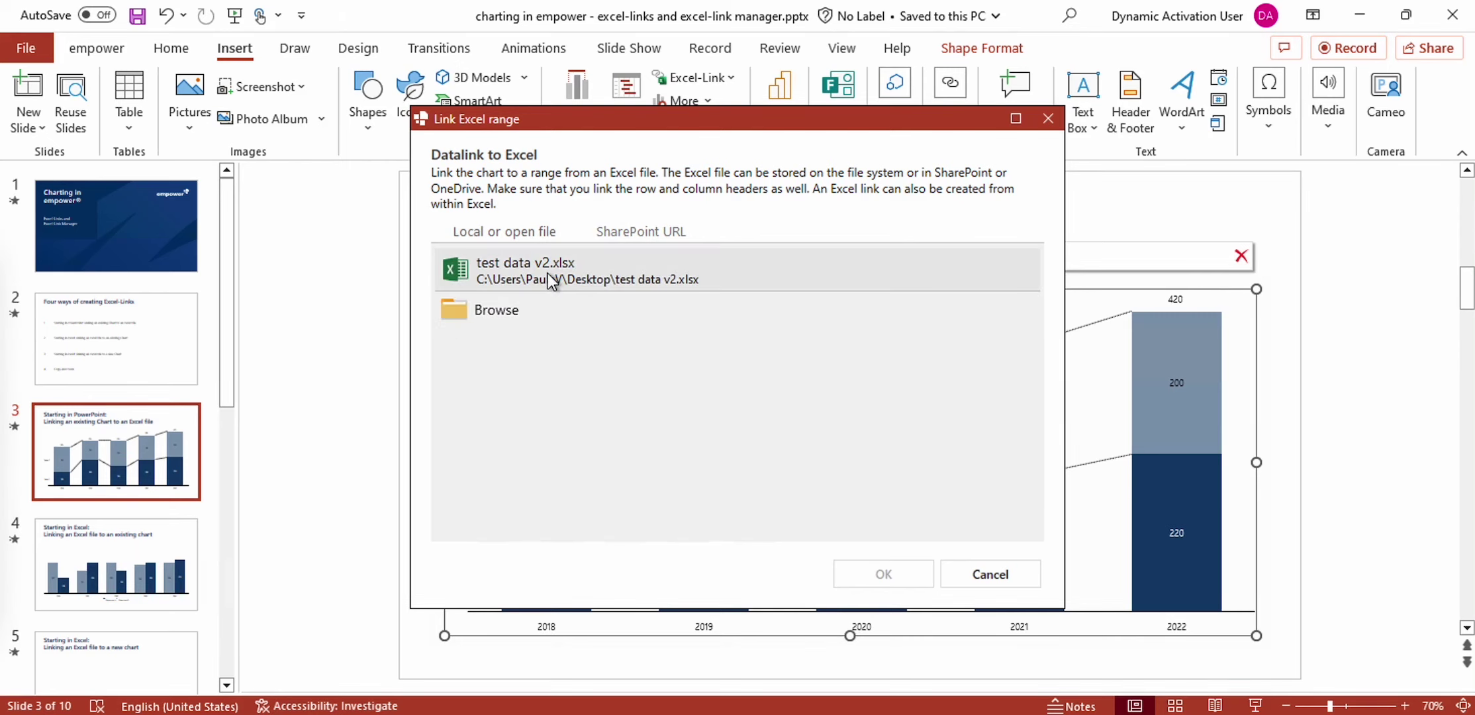
click(559, 310)
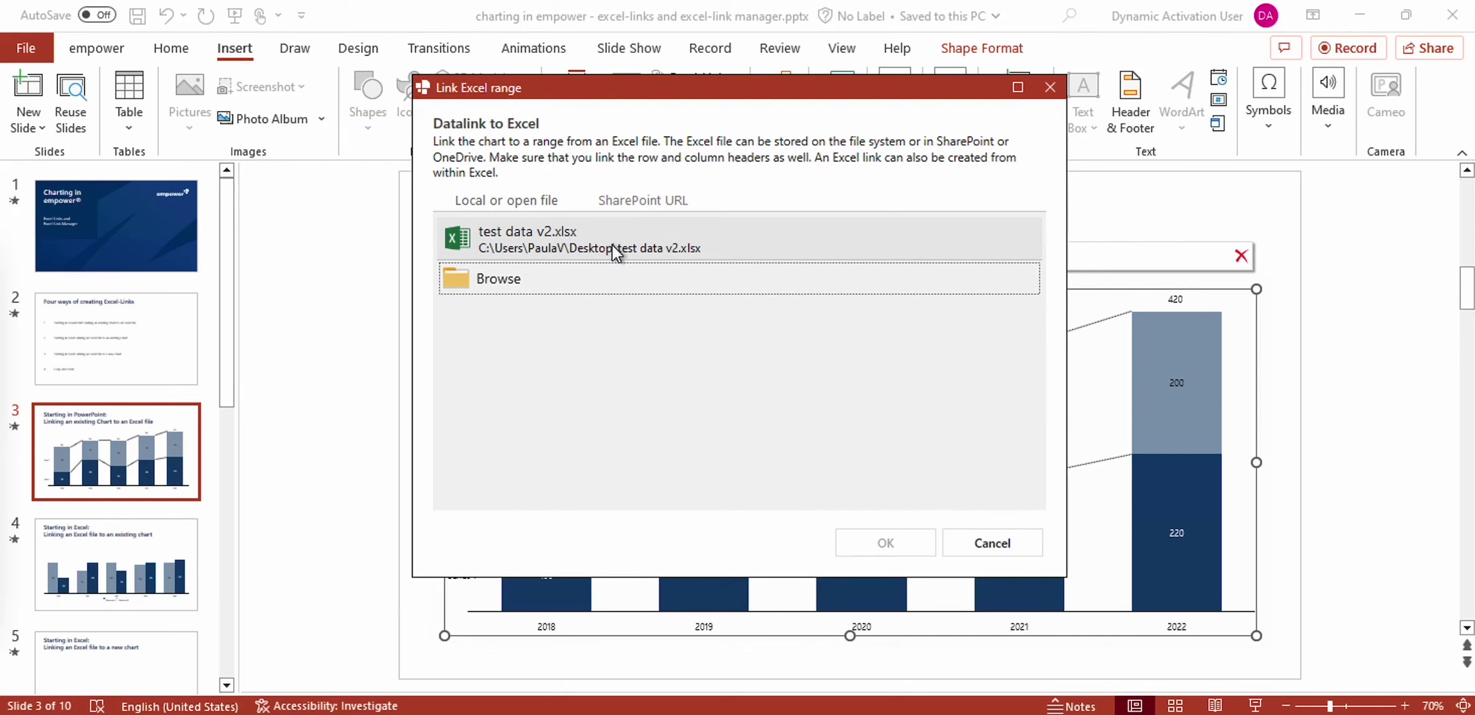
click(588, 233)
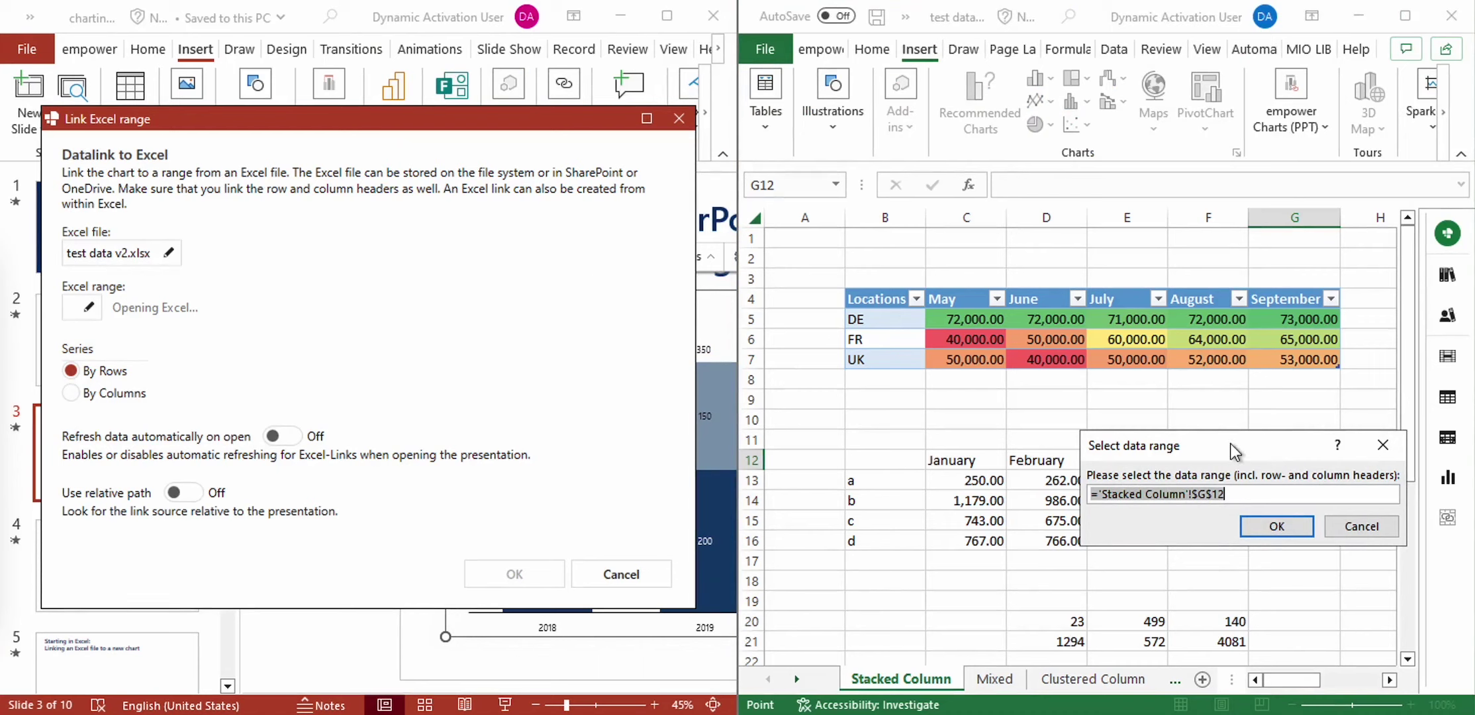
Select B12:F16 on the Stacked Column sheet, including row and column headers, as the chart's linked data range
drag(1229, 442, 1130, 204)
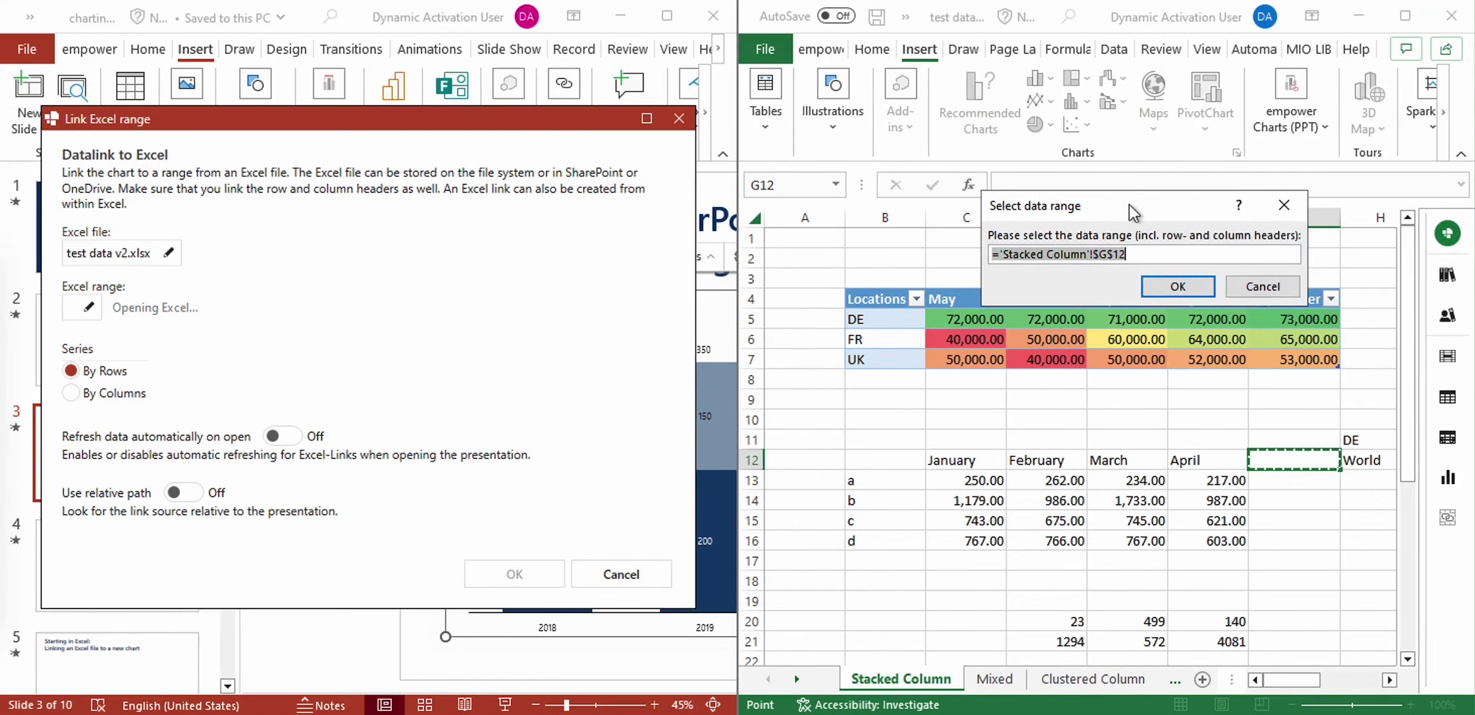
click(859, 461)
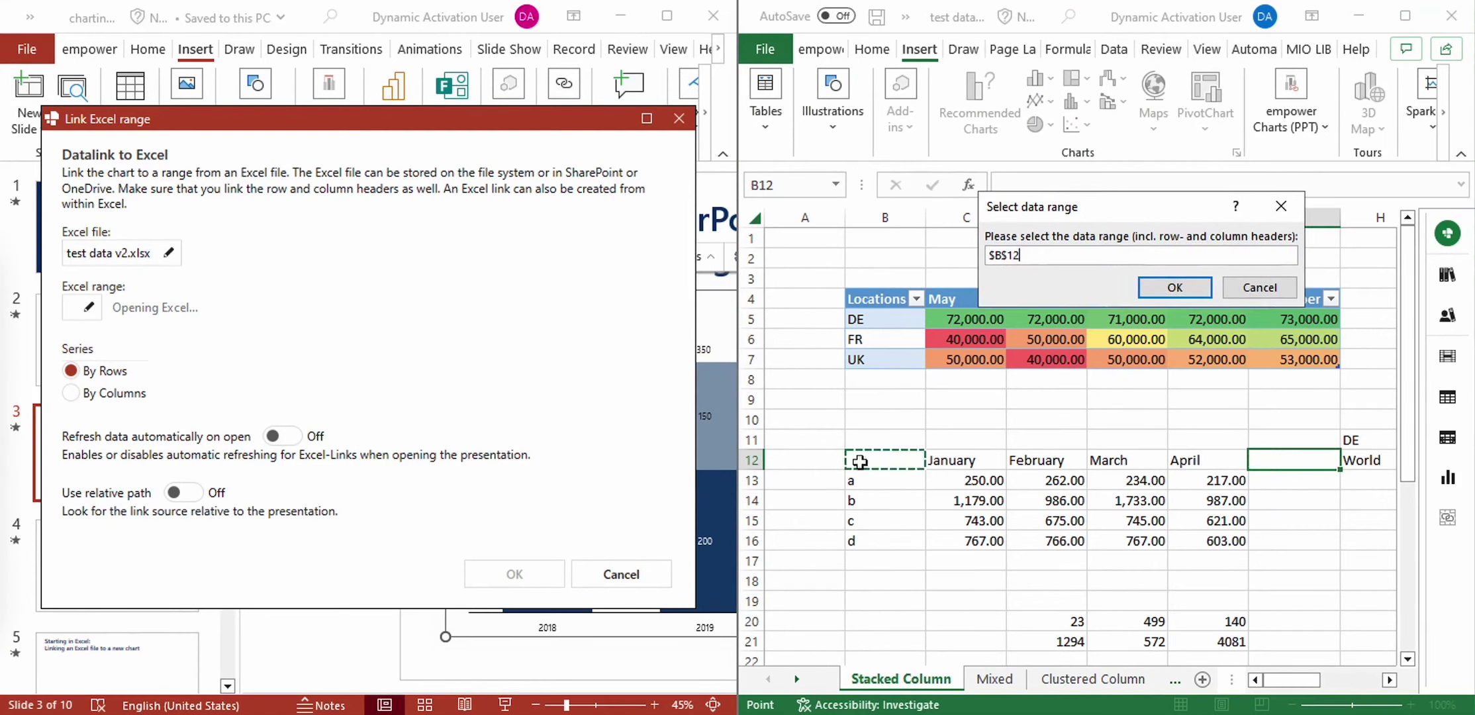
drag(859, 461, 1224, 544)
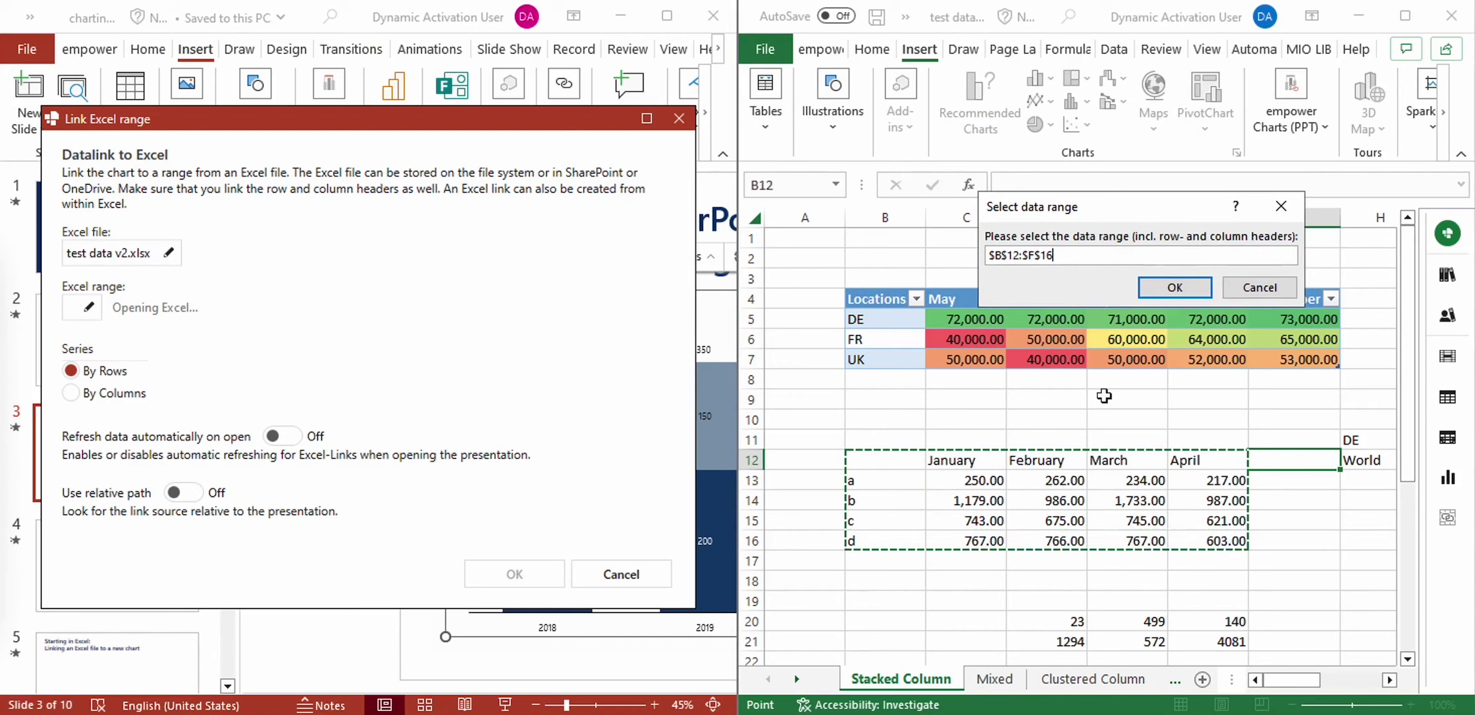
click(1172, 288)
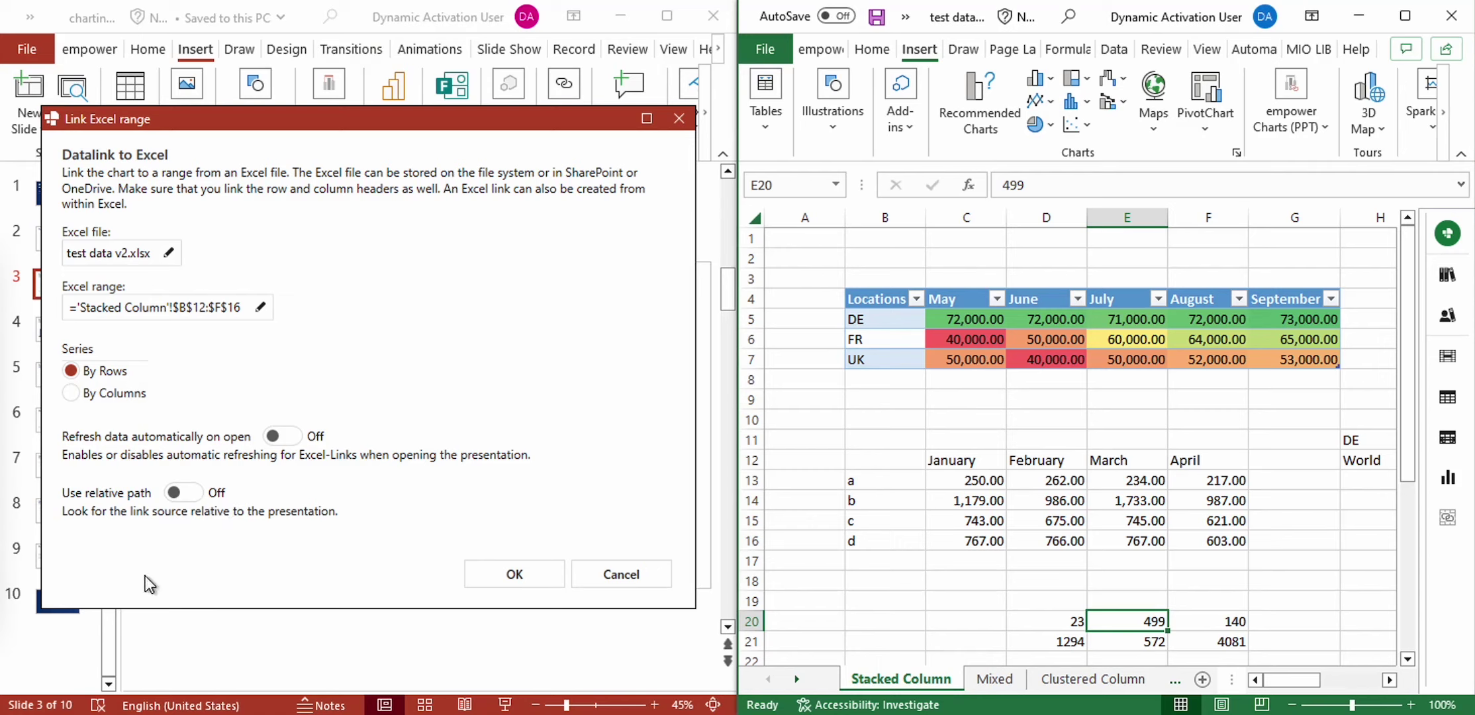
Try the relative path option, leave it off, create the Excel-Link and maximize the presentation window
click(185, 493)
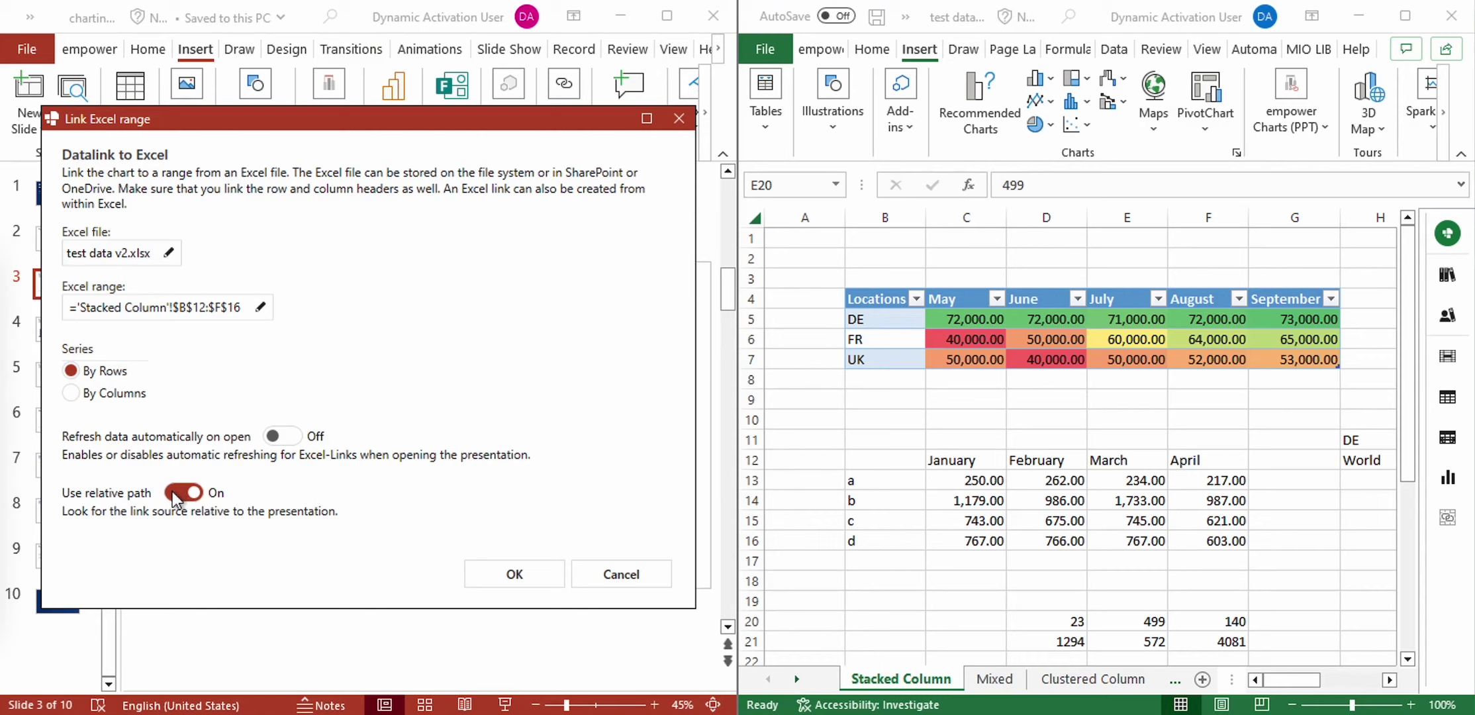
click(175, 494)
click(514, 566)
key(super+Up)
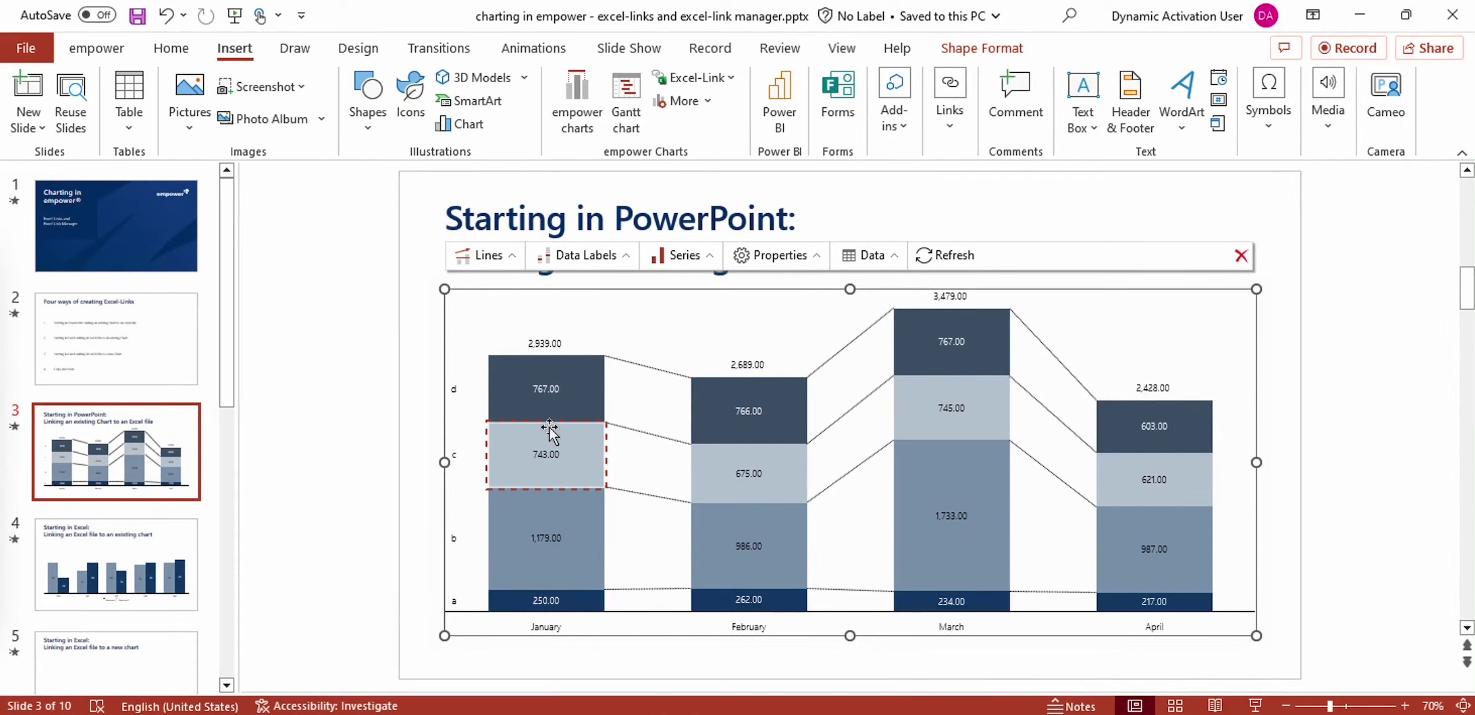
Link Excel range I4:P6 on the Stacked Column sheet to the existing column chart on slide 4, and review the link's settings
click(163, 582)
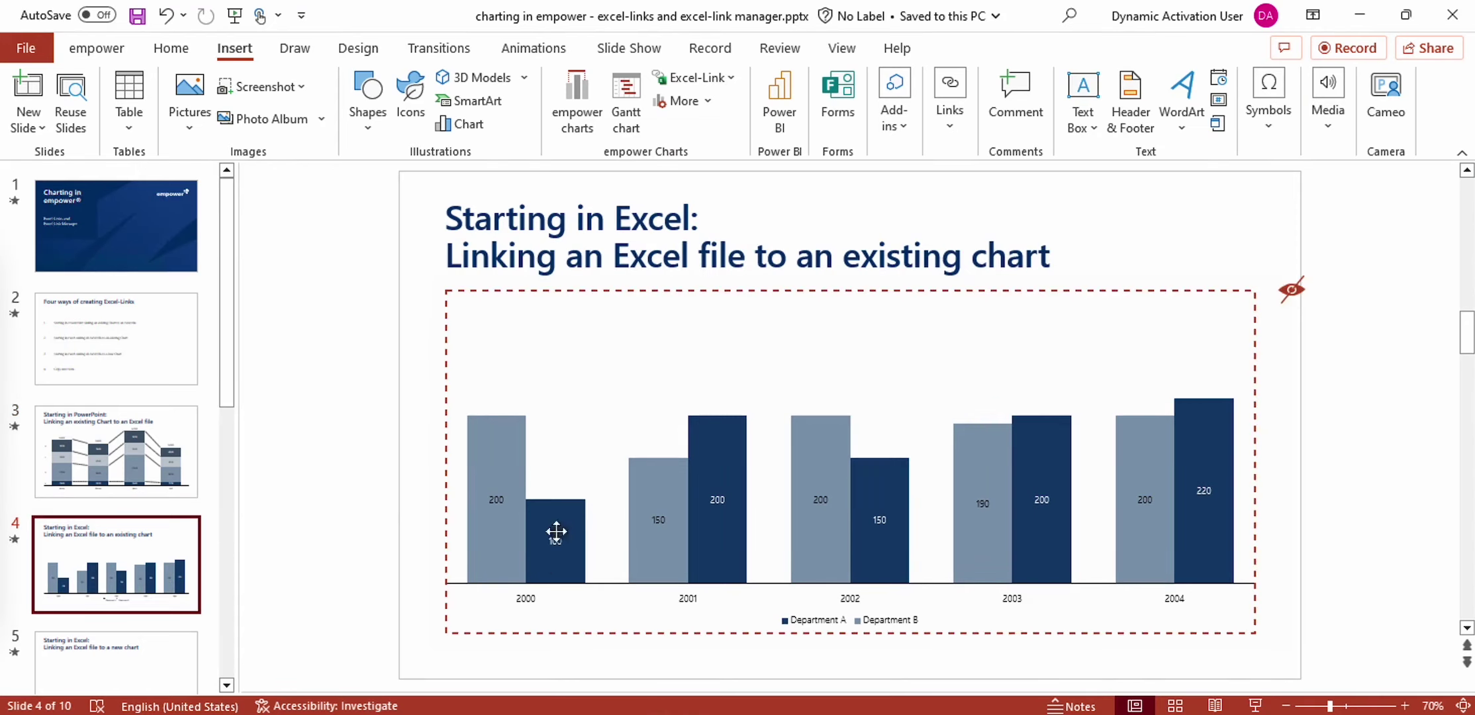
key(alt+Tab)
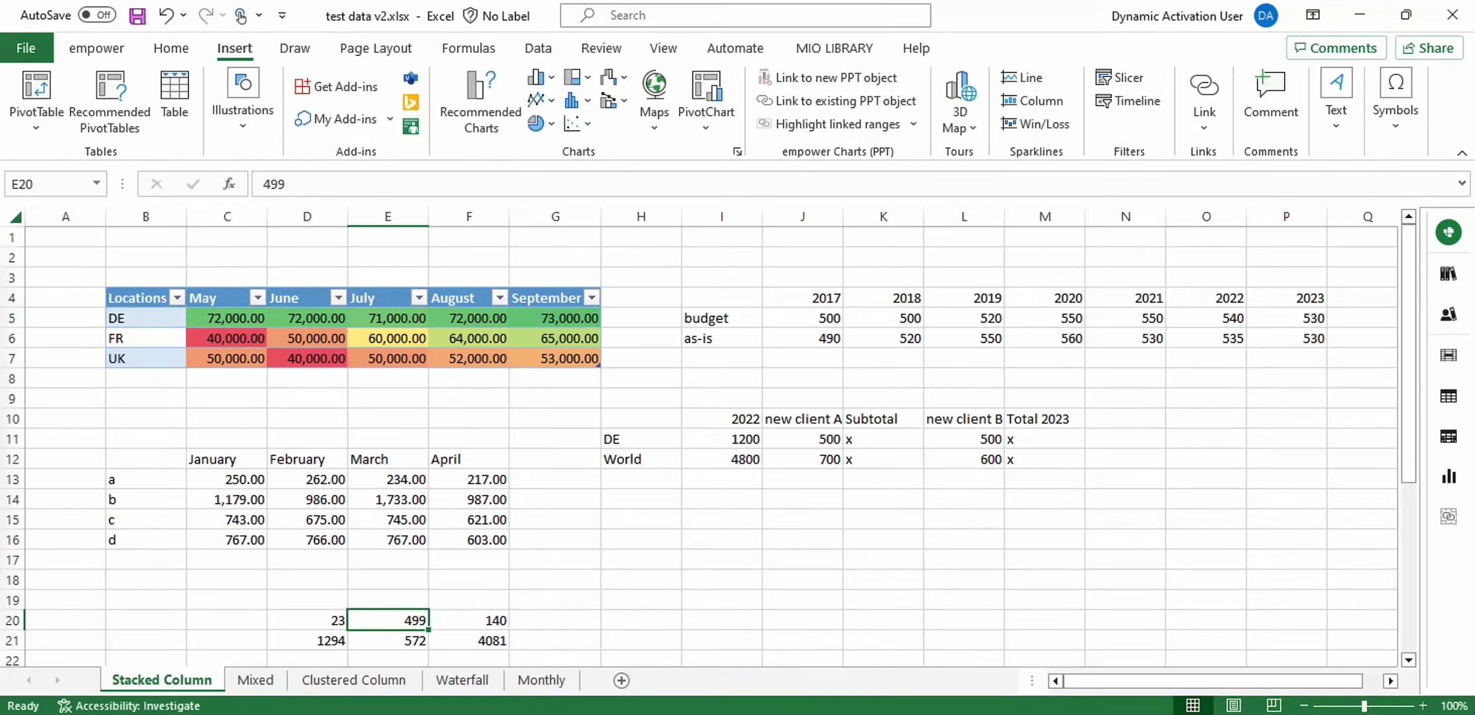
click(708, 378)
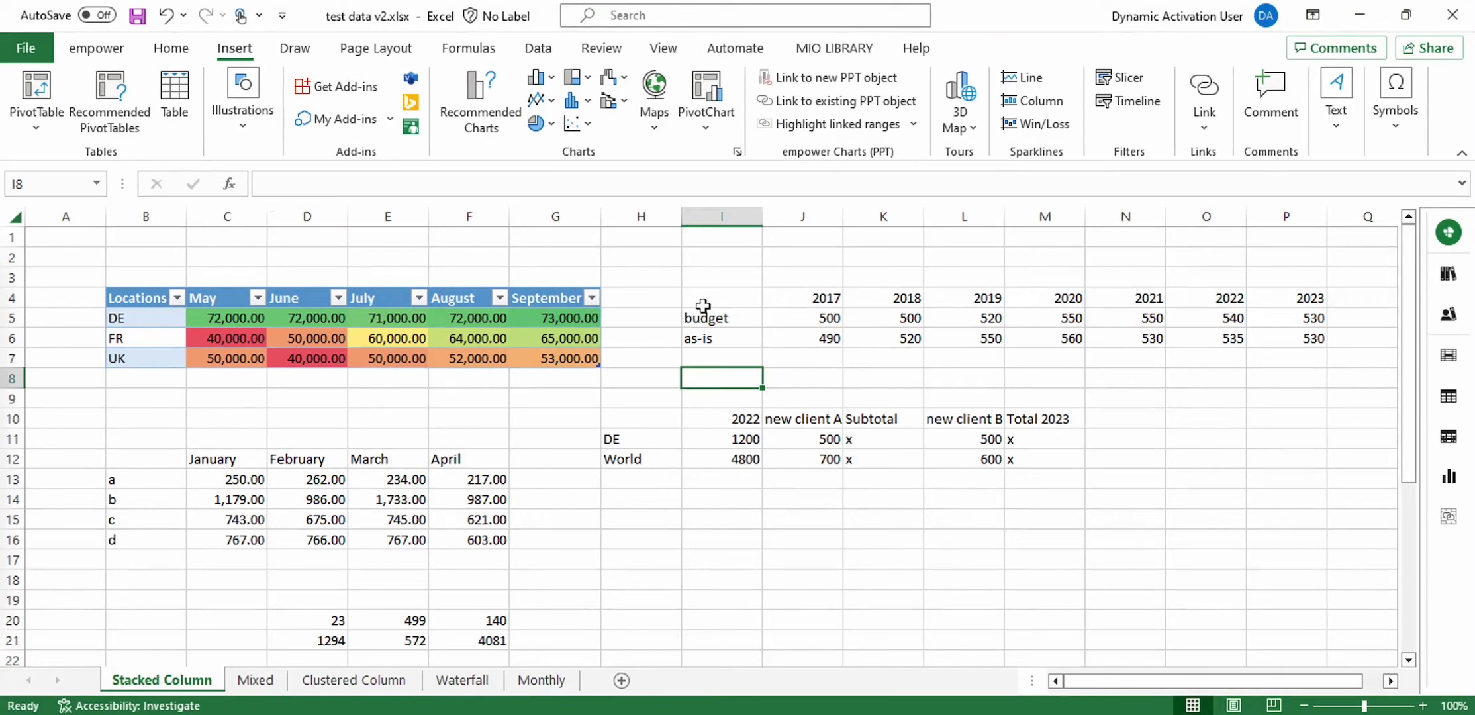
drag(705, 295, 1321, 345)
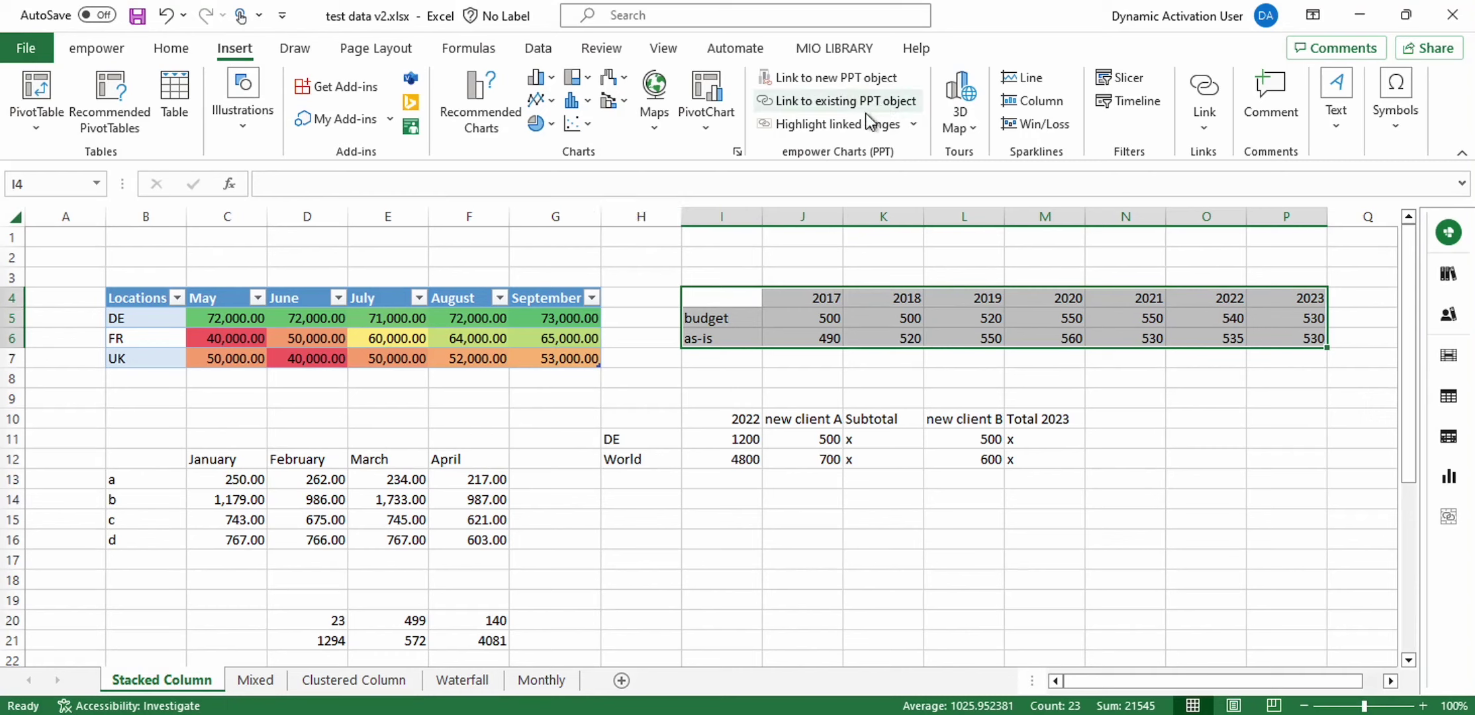
click(785, 102)
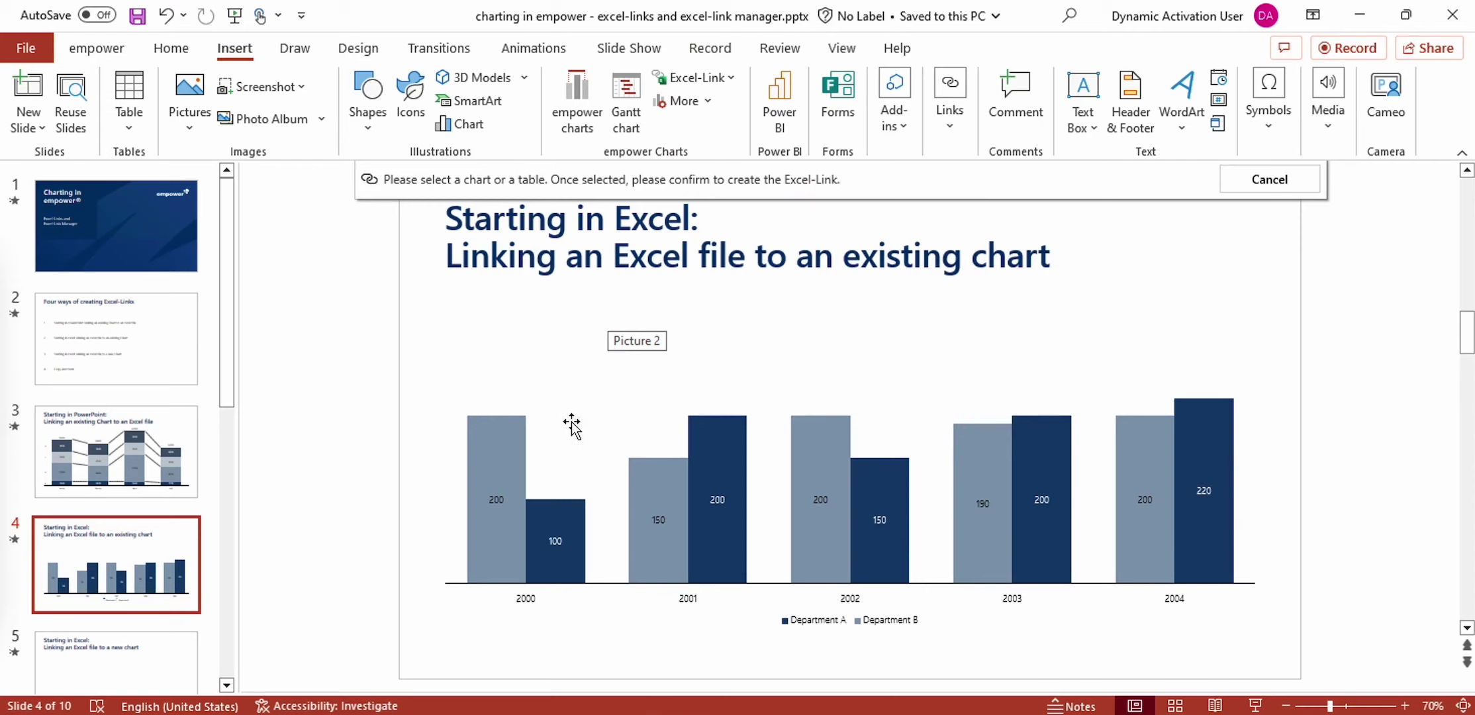
click(678, 412)
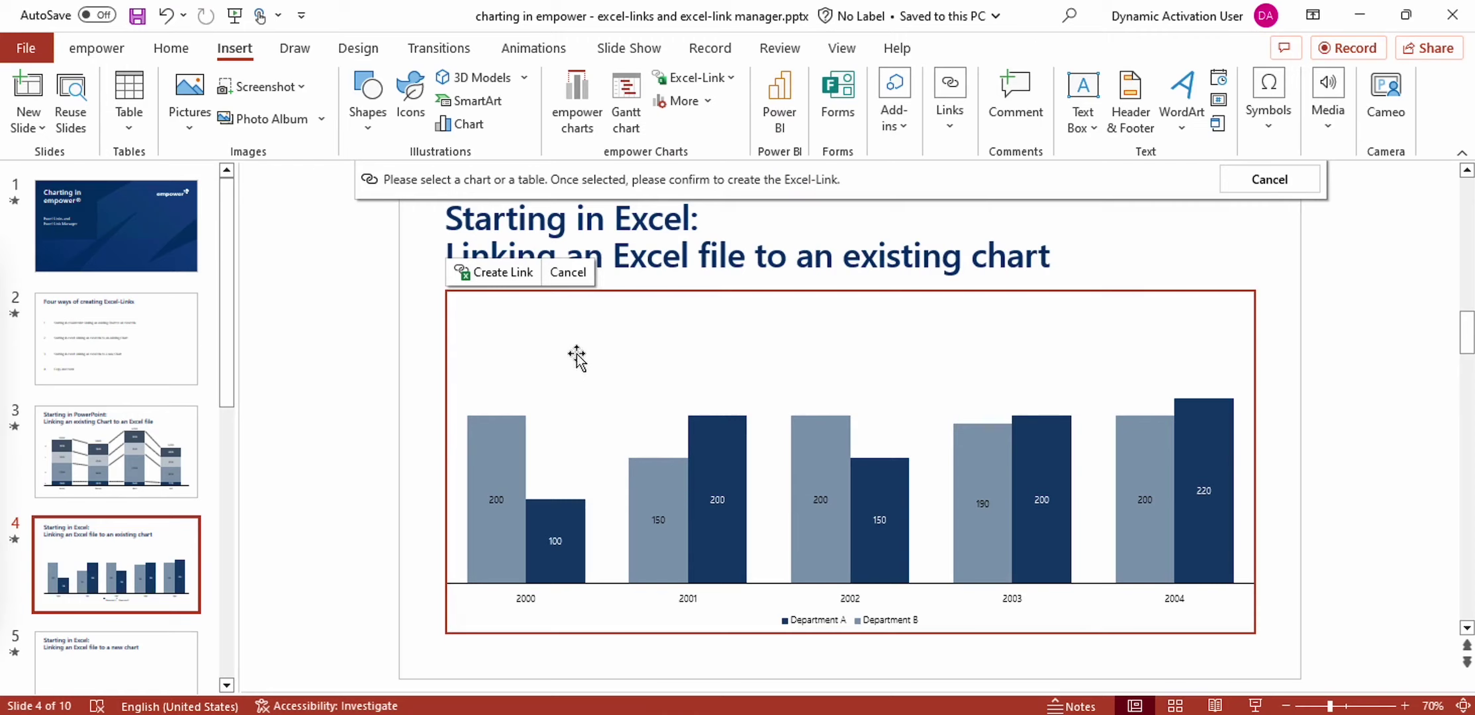
click(496, 272)
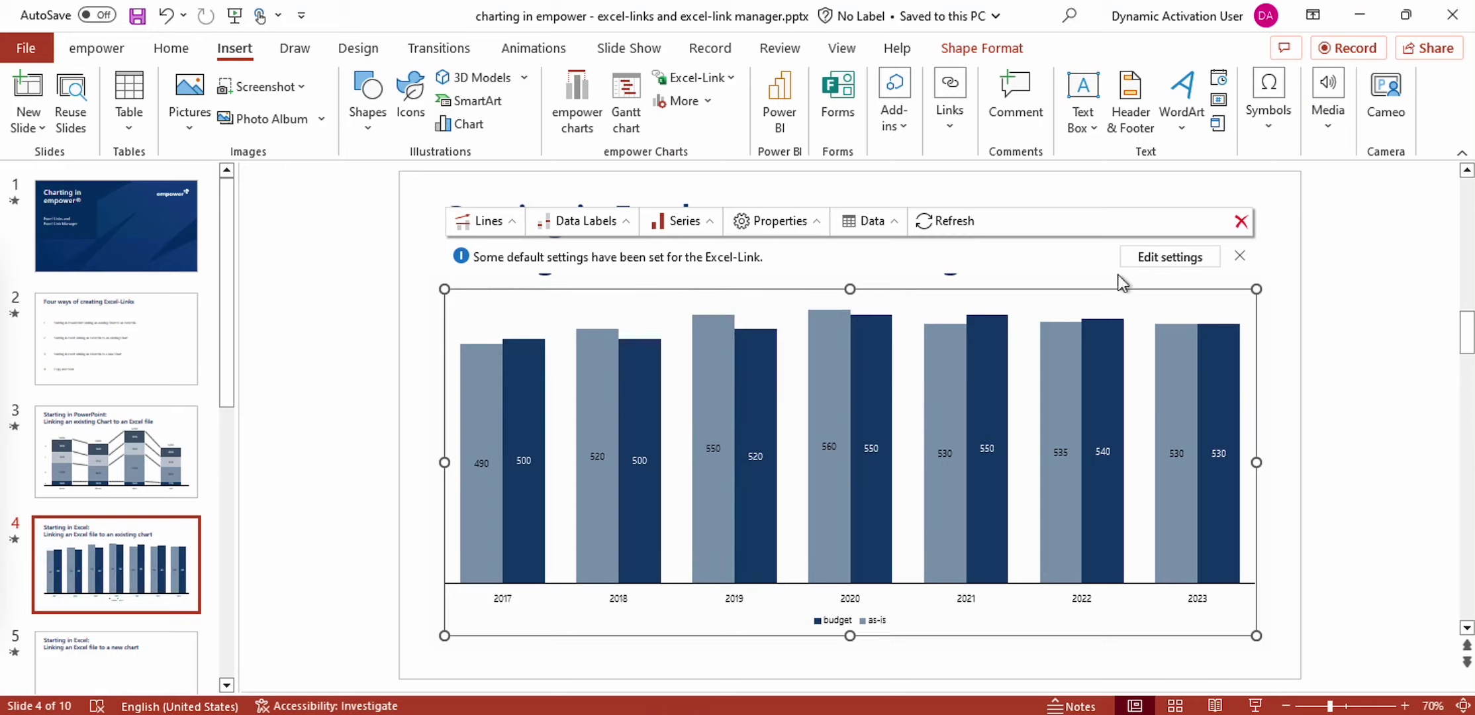
click(1166, 258)
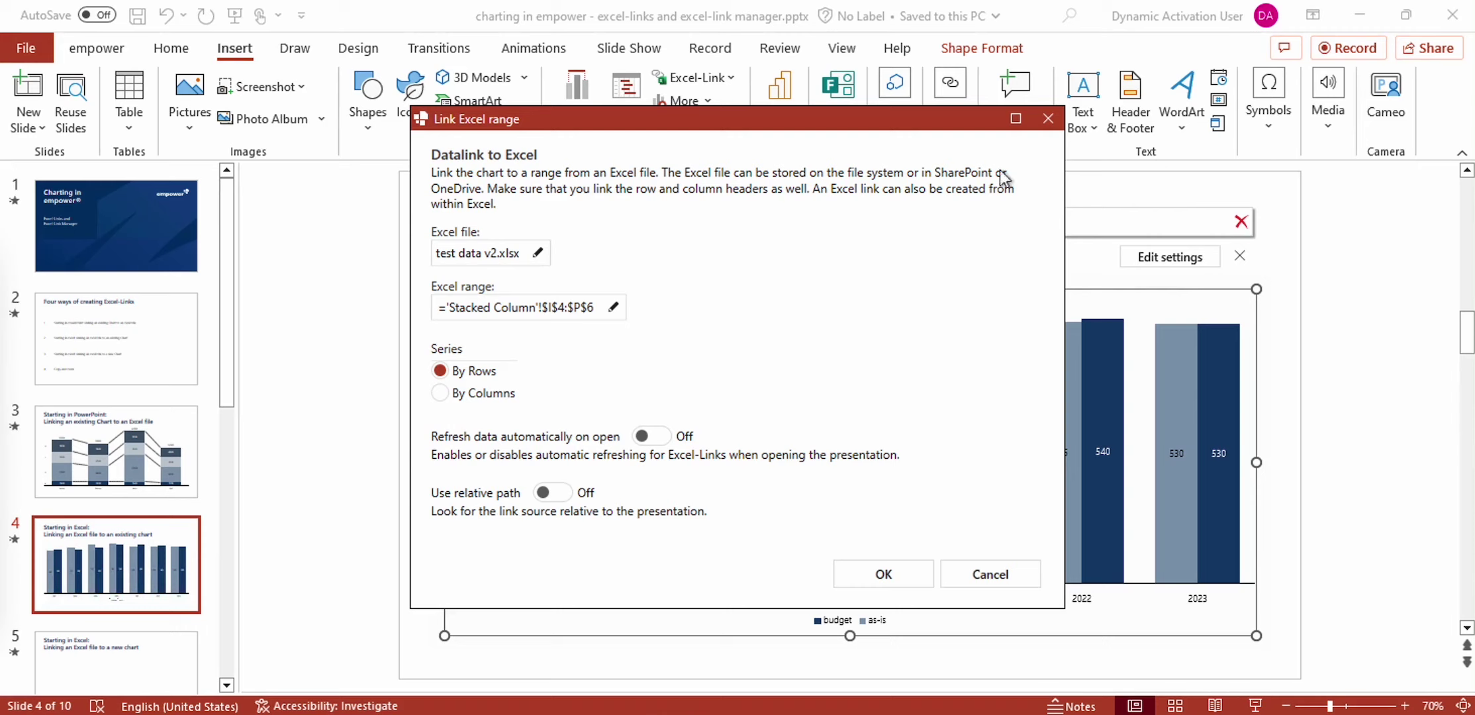
click(1048, 118)
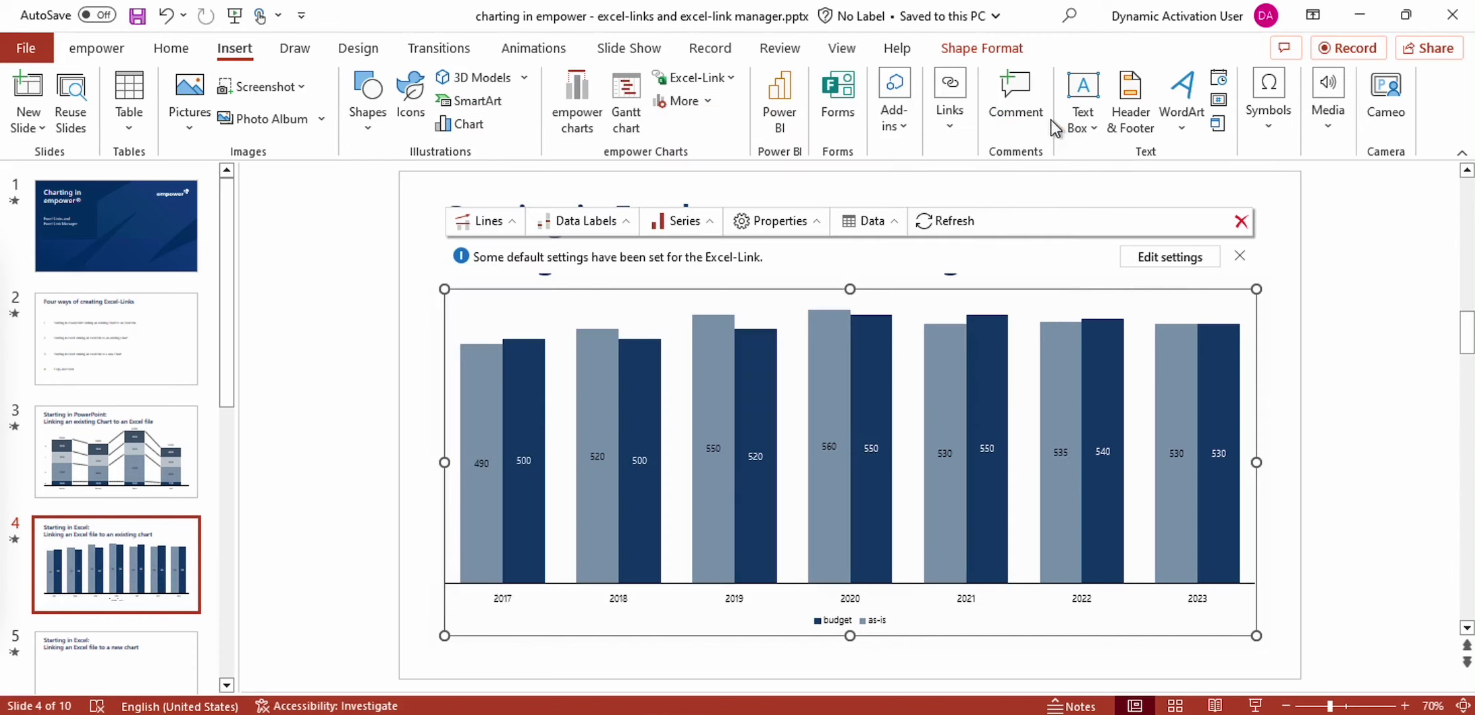
Link Excel range H10:M12 to a new waterfall chart placed in the content placeholder of slide 5
click(124, 648)
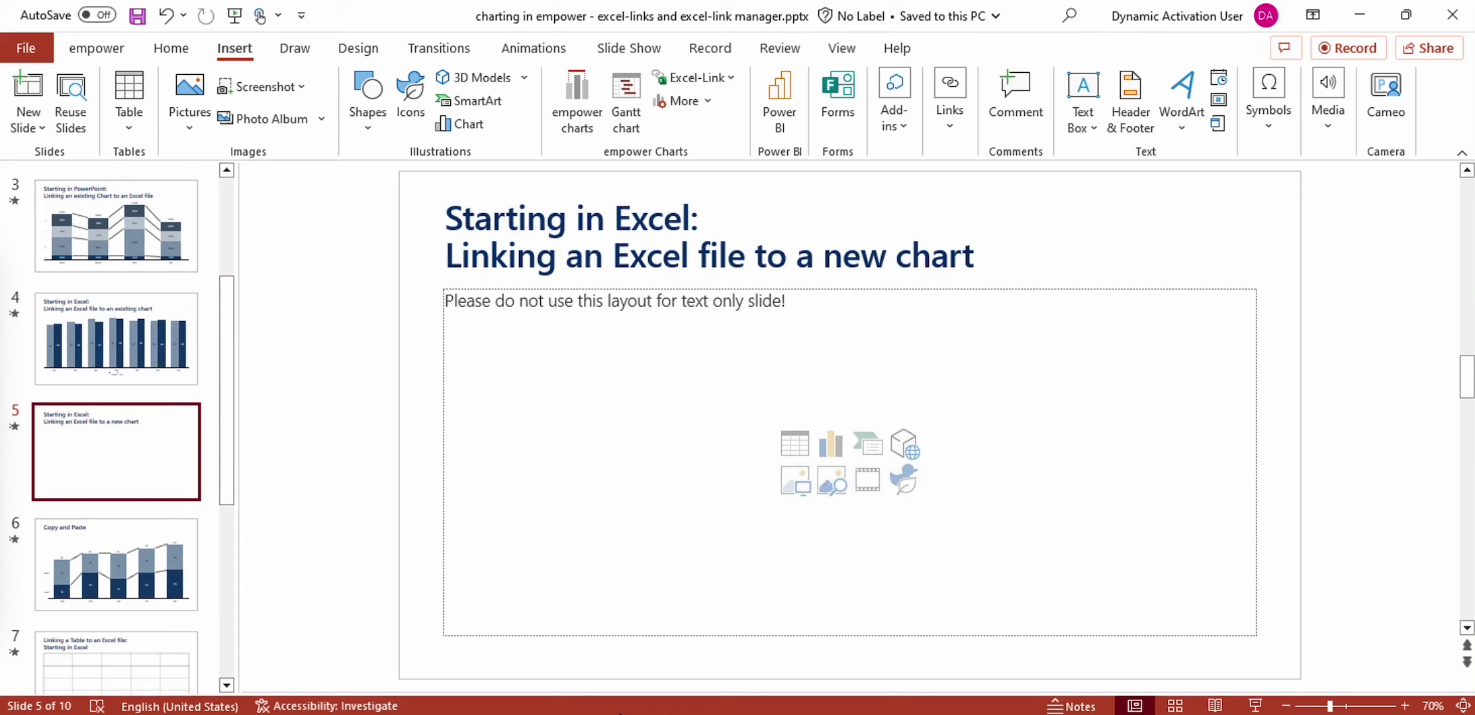
click(616, 646)
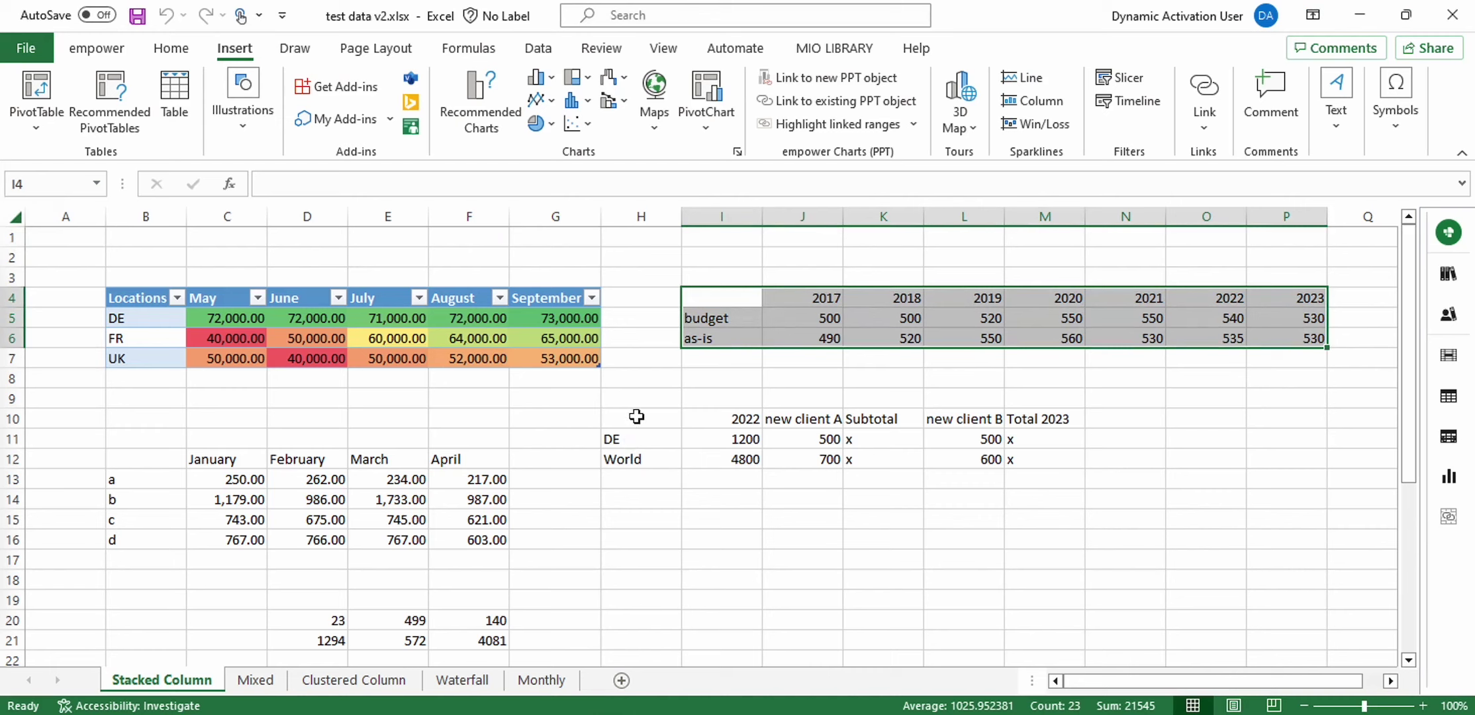
drag(637, 417, 1085, 469)
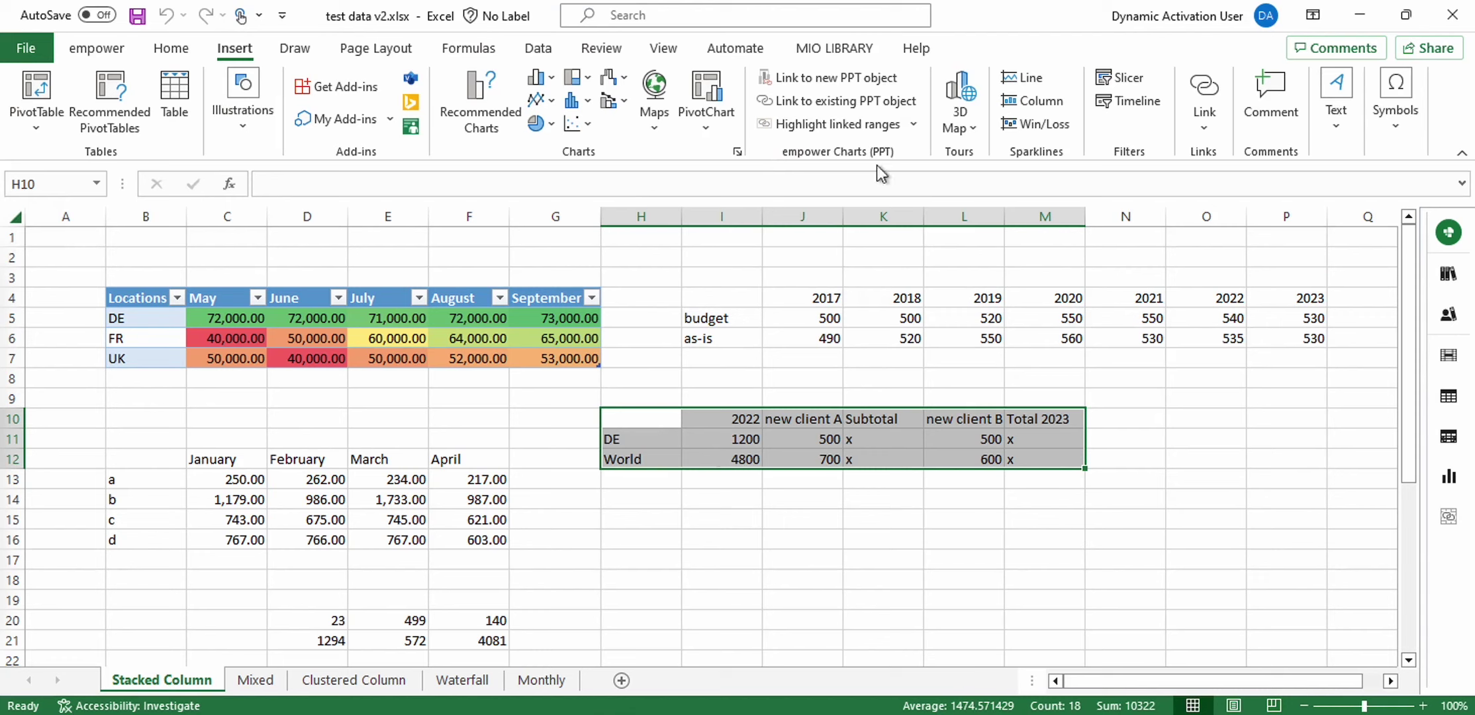
click(805, 83)
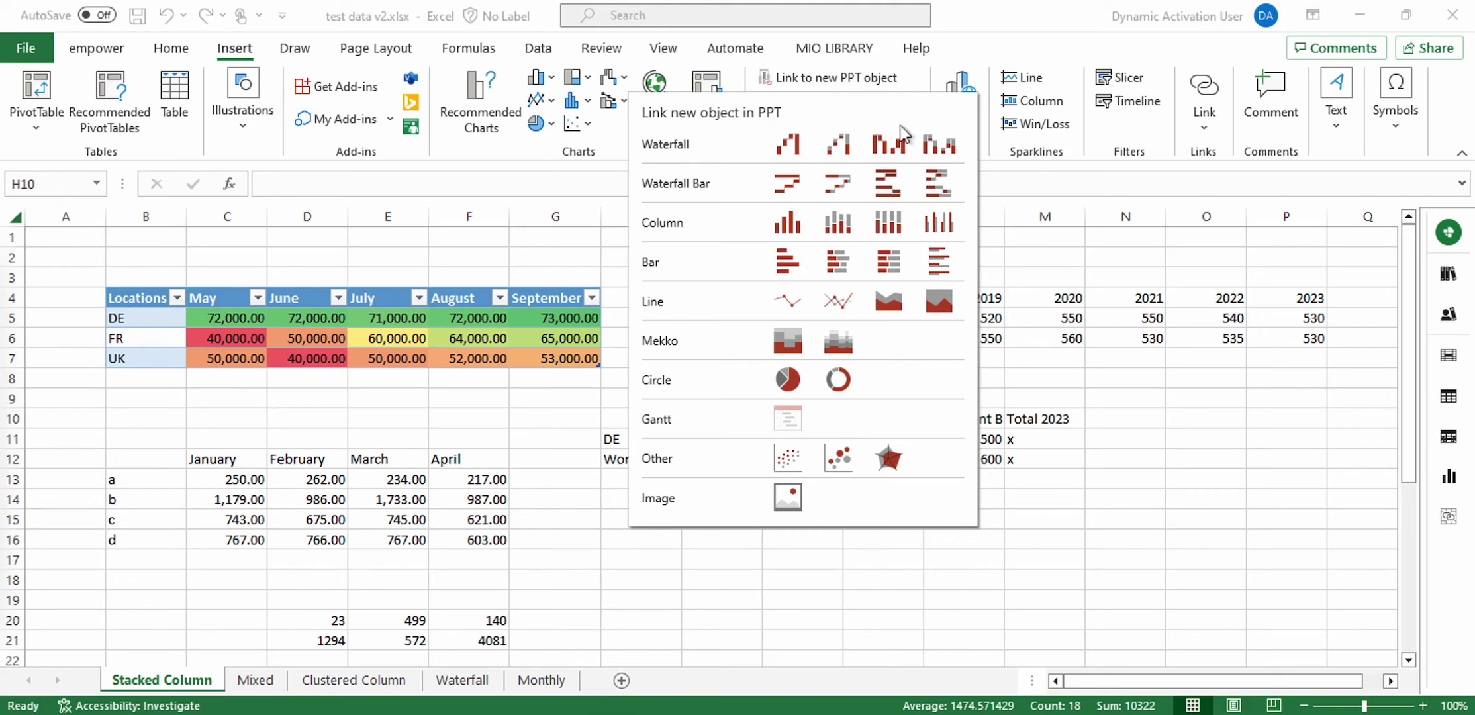
click(789, 146)
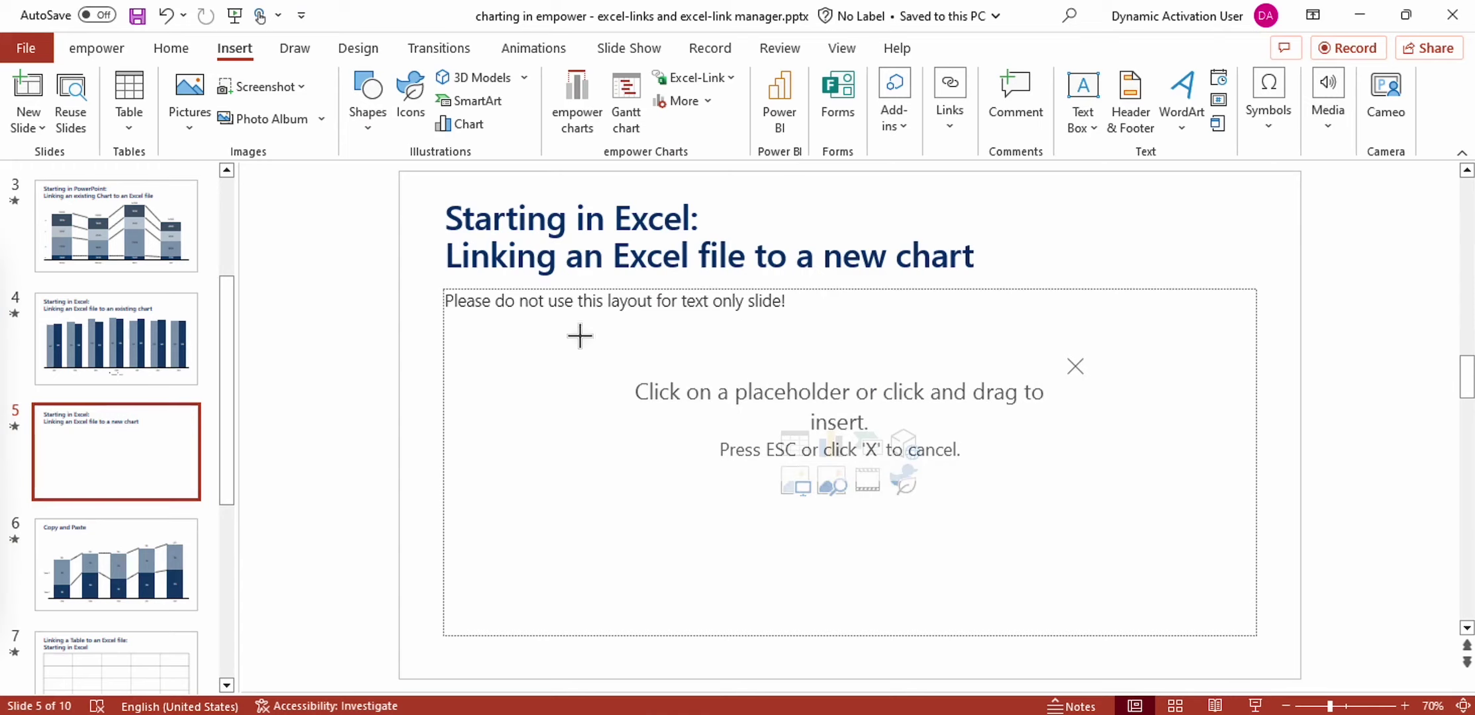
click(618, 332)
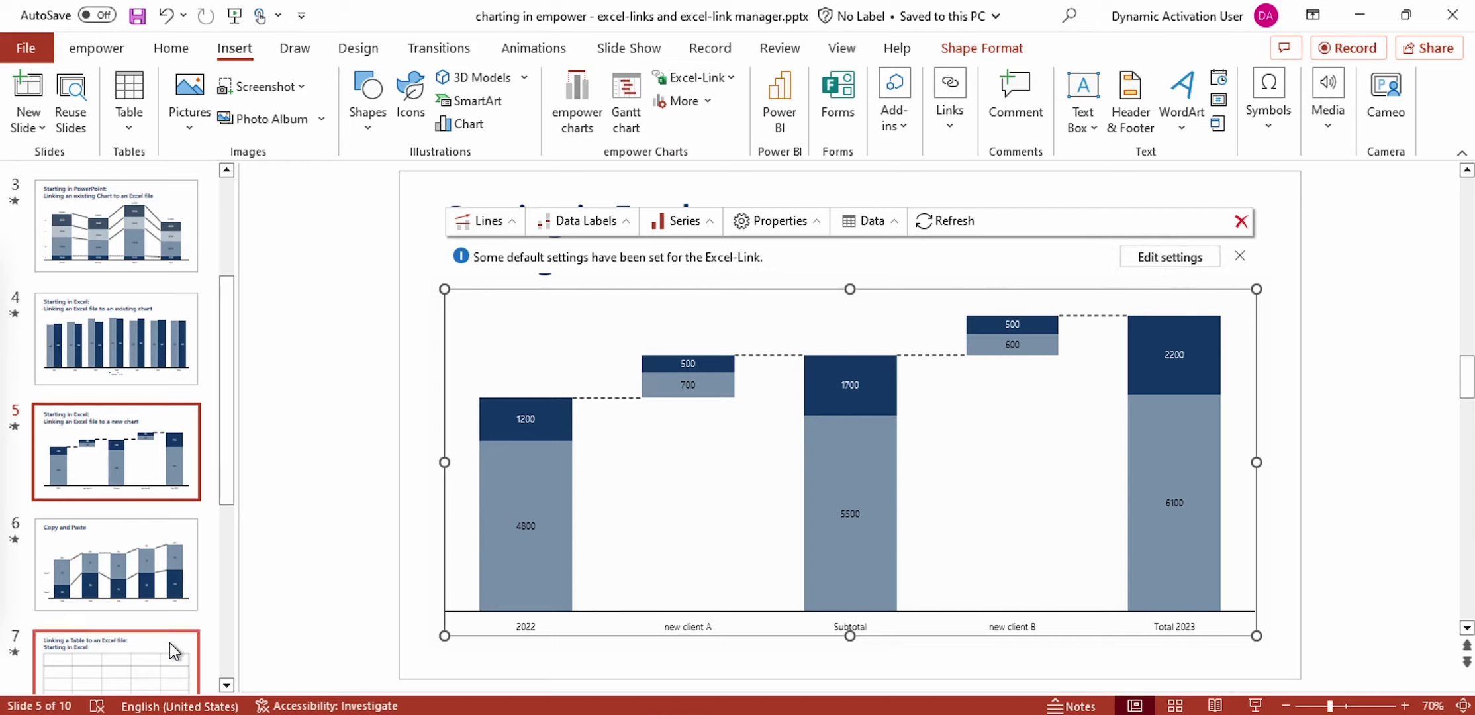
Copy range B12:F16 from the Stacked Column sheet in Excel and paste it as linked data into the chart on slide 6
click(147, 558)
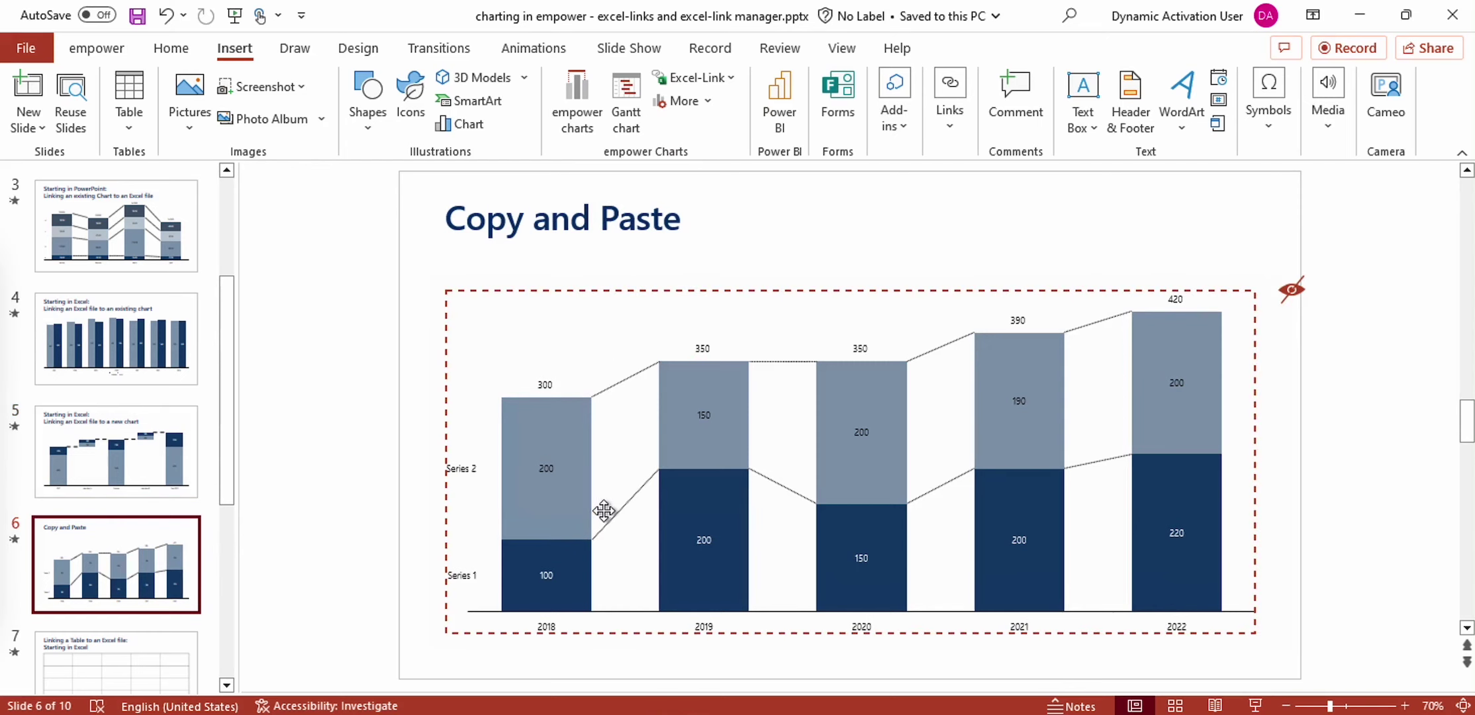
key(alt+Tab)
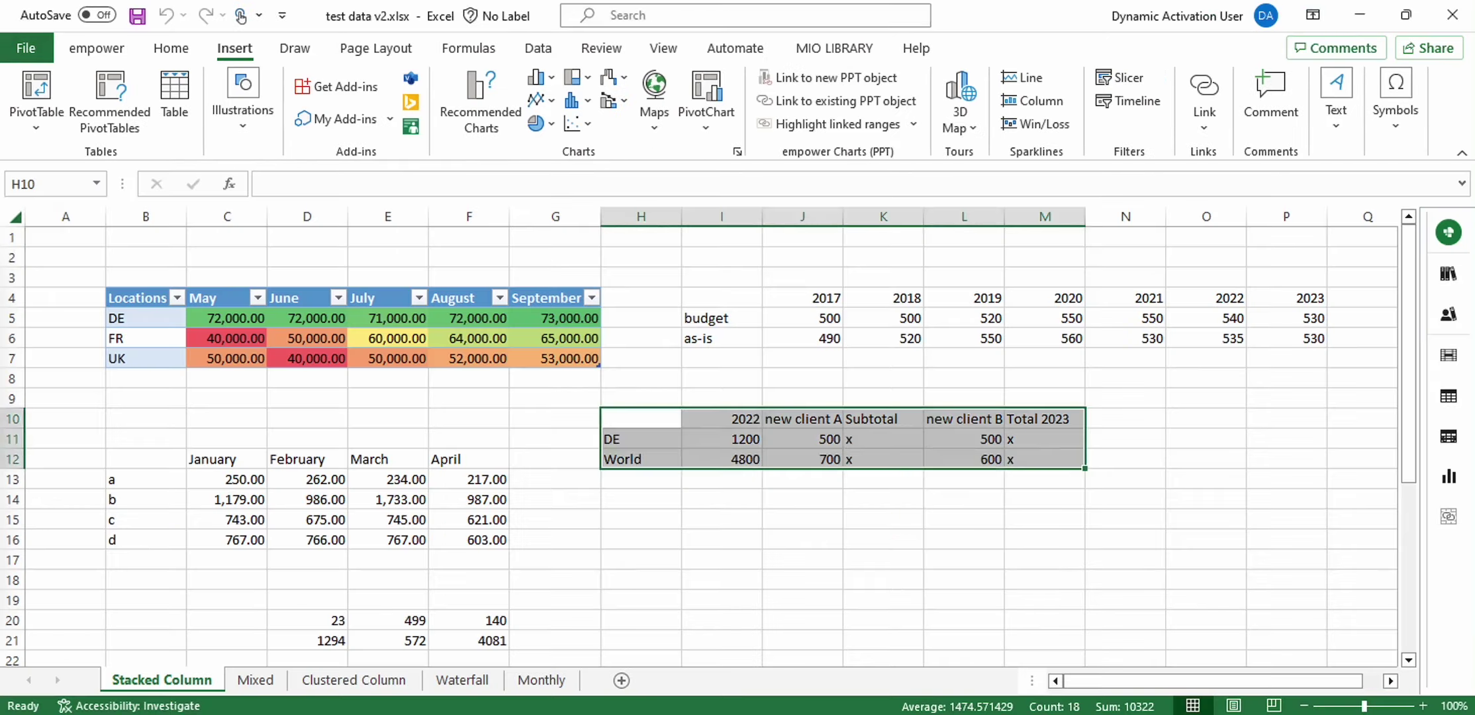
drag(153, 461, 500, 540)
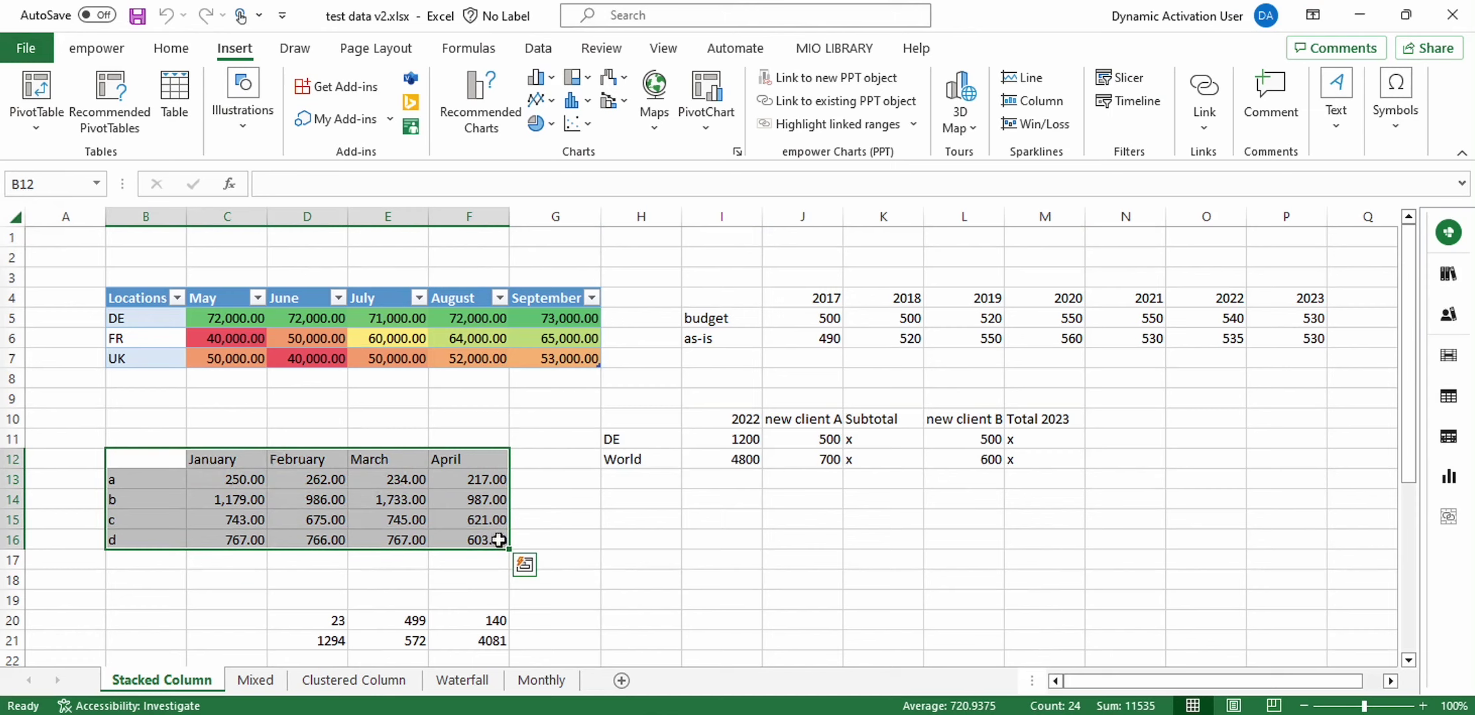
key(ctrl+c)
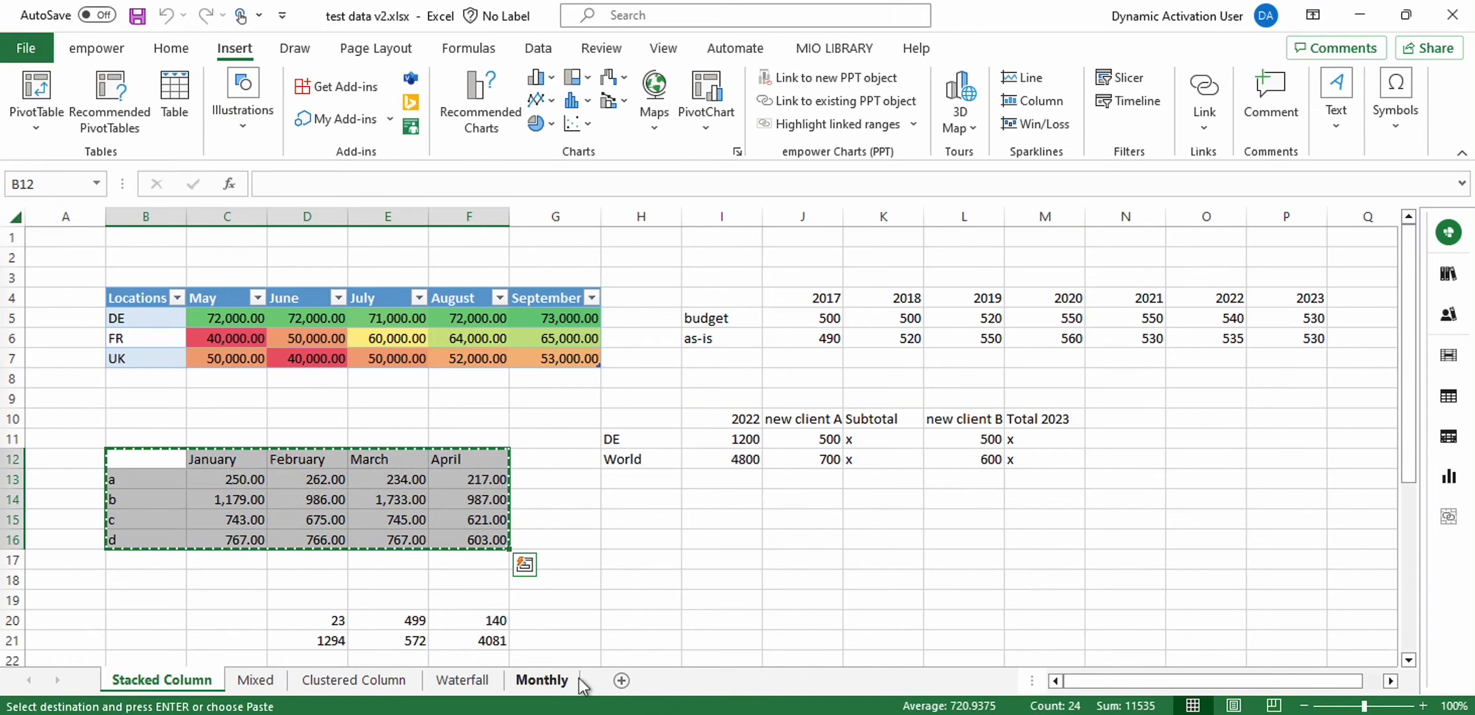
key(alt+Tab)
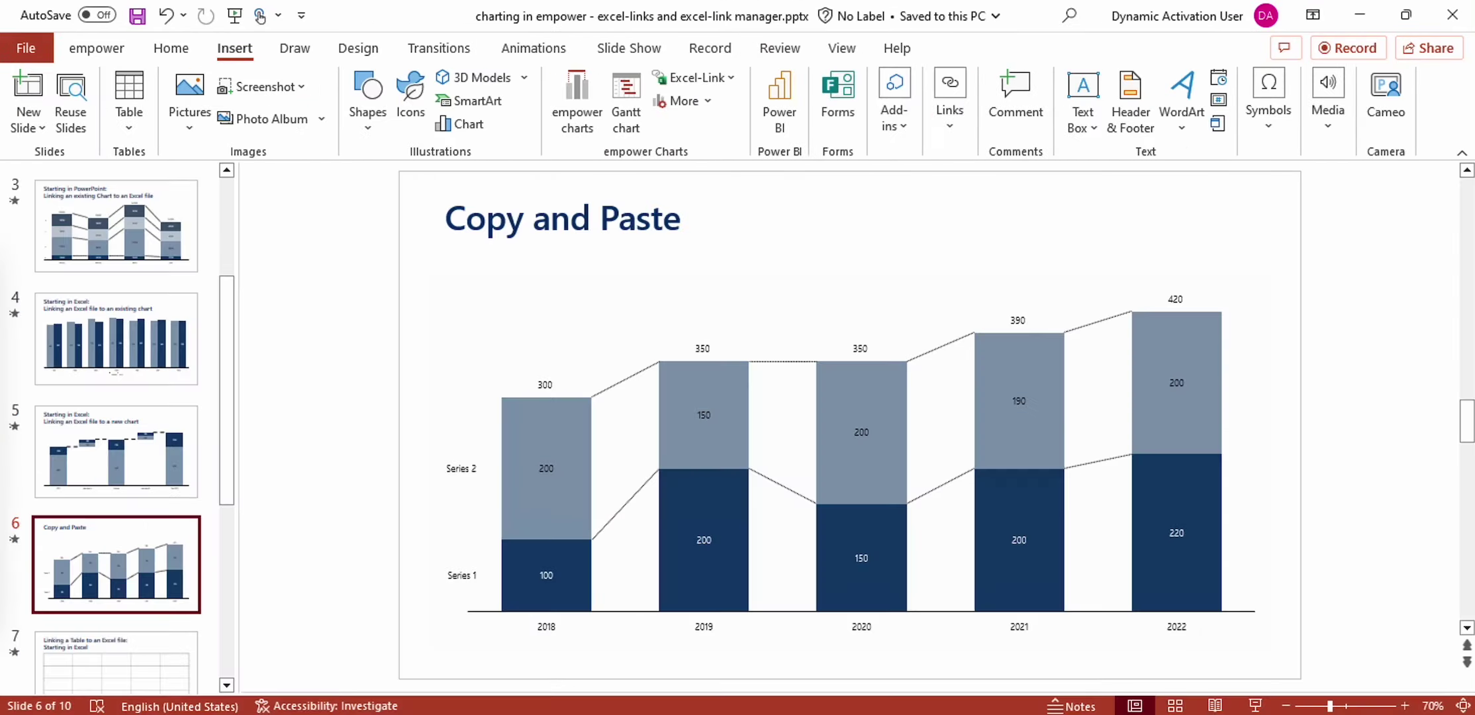
click(722, 437)
click(795, 322)
key(ctrl+v)
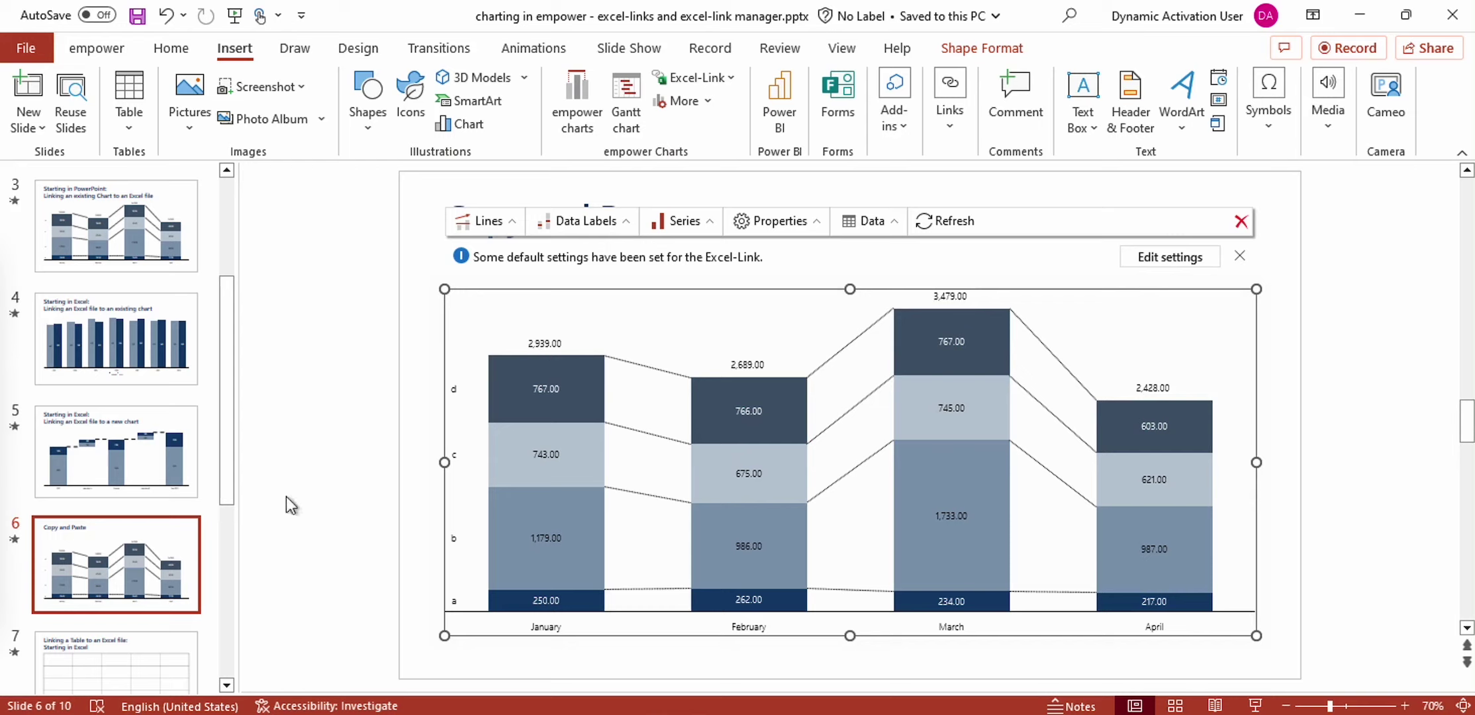
Link Excel range B4:G7 on the Stacked Column sheet to the existing empty table on slide 7
click(114, 659)
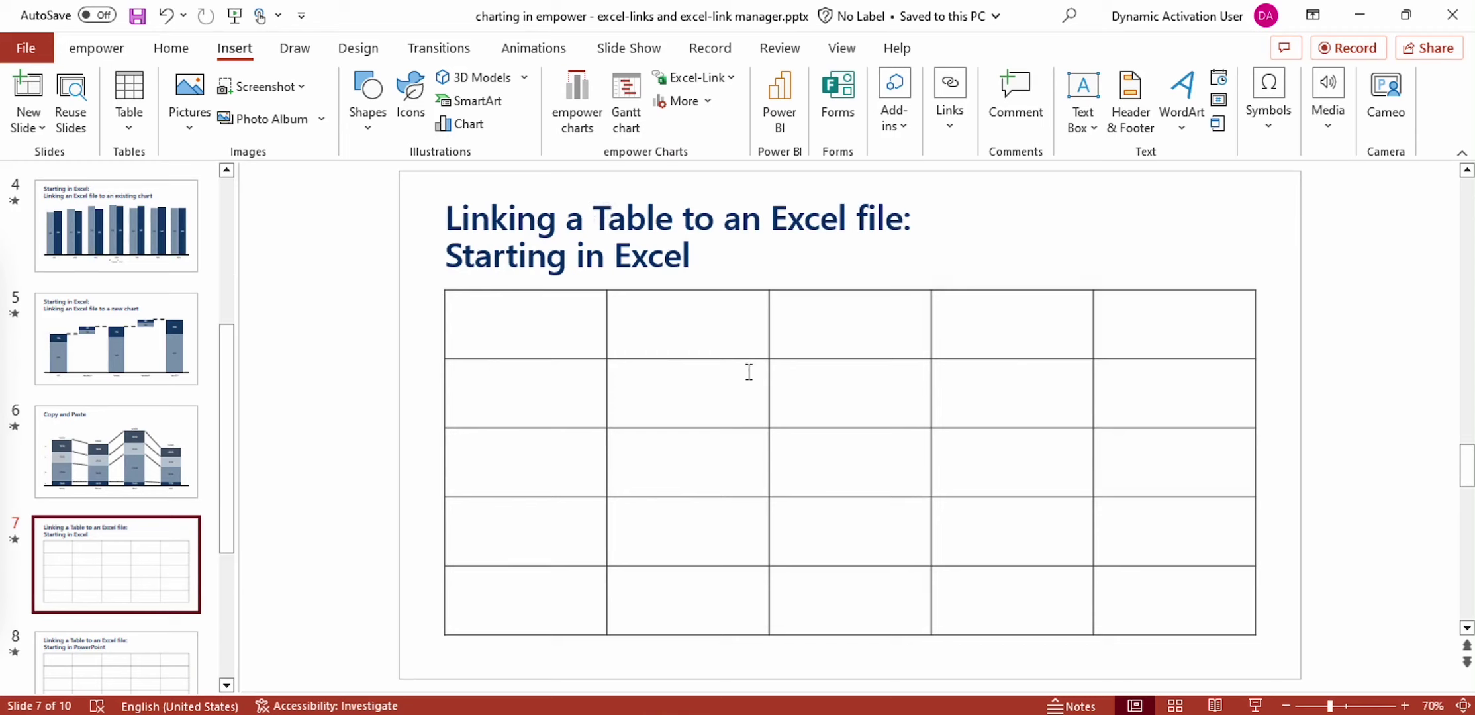
mouse_move(611, 712)
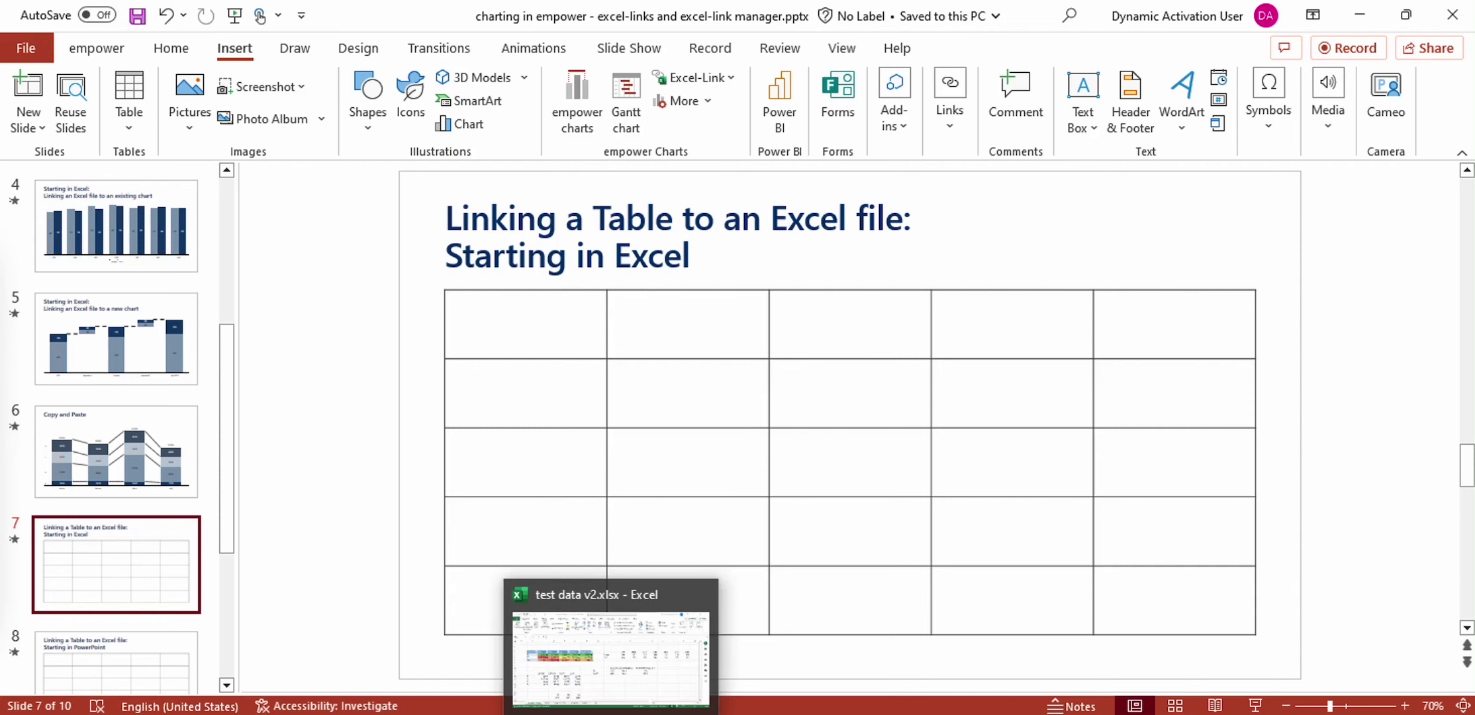
click(610, 656)
click(584, 359)
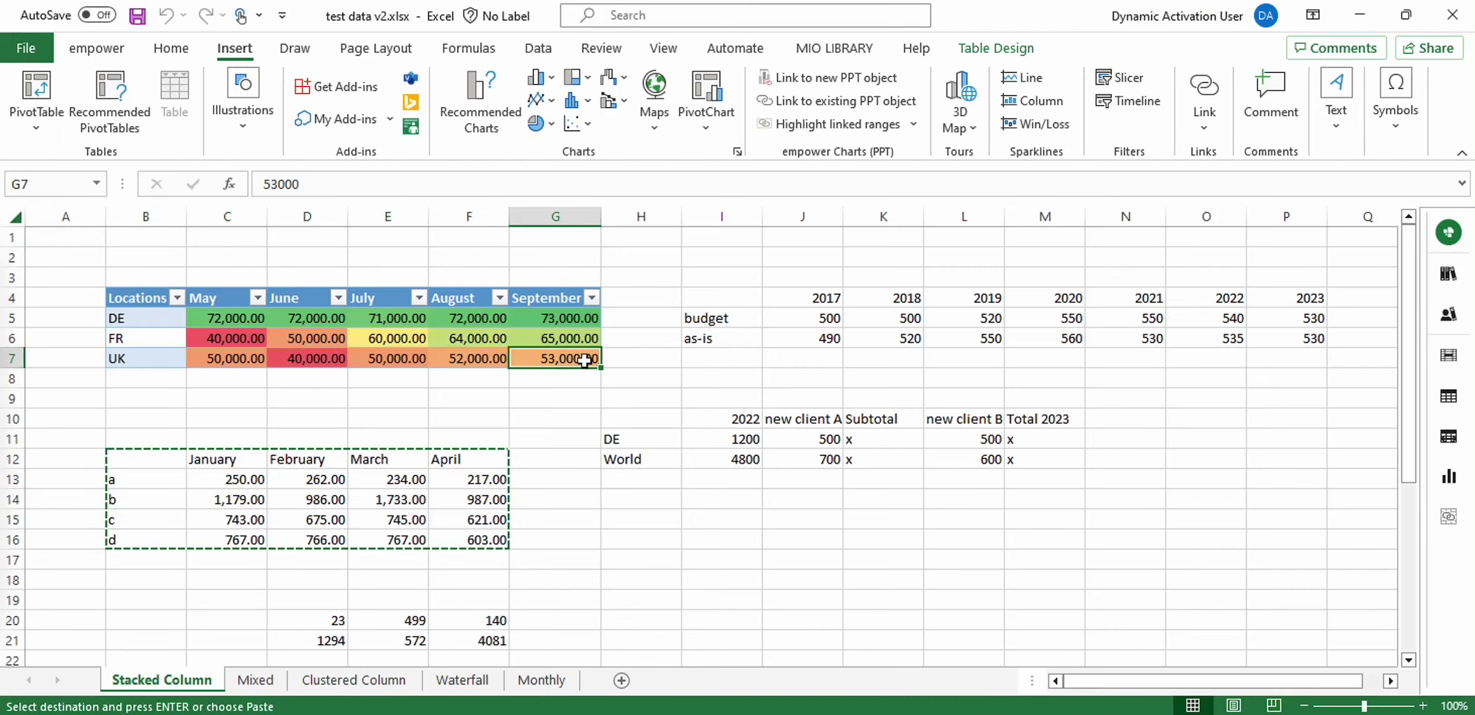
drag(584, 359, 135, 300)
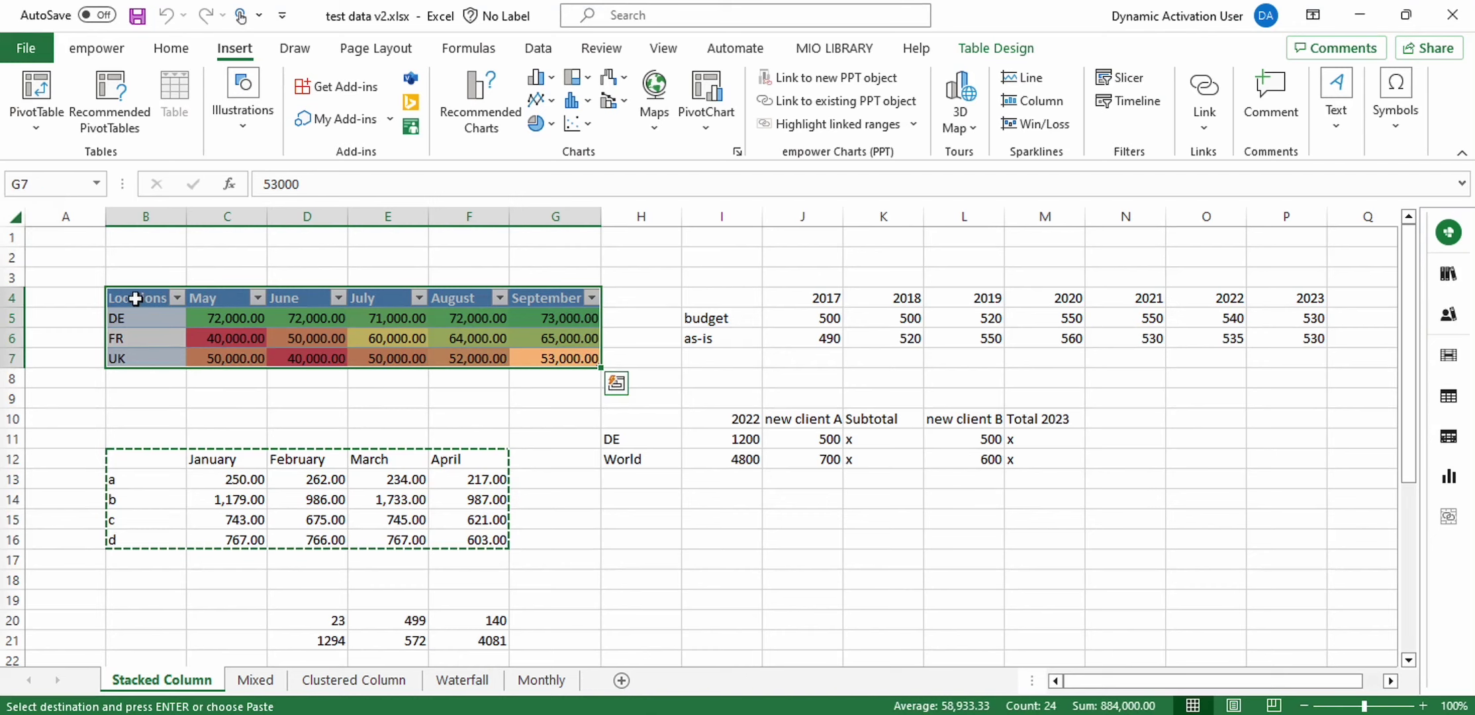
click(806, 104)
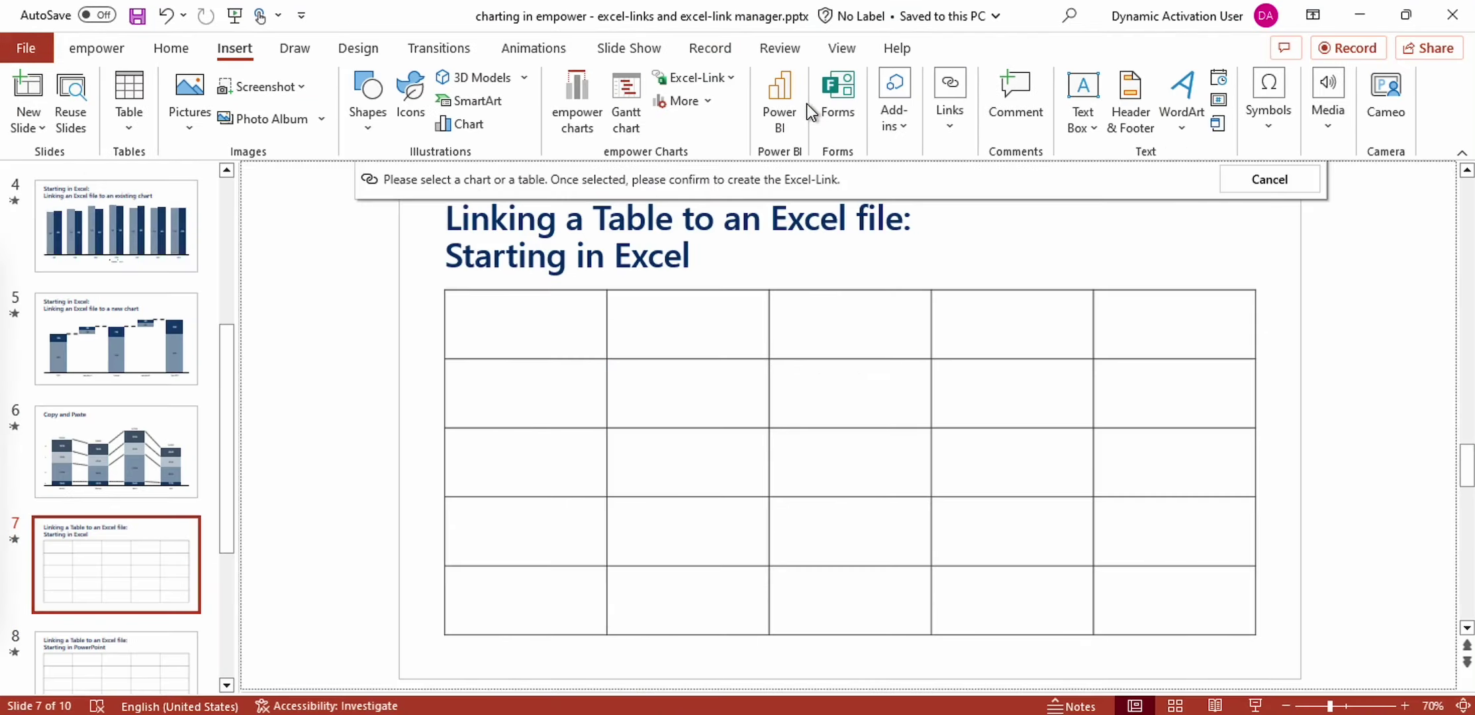
click(642, 333)
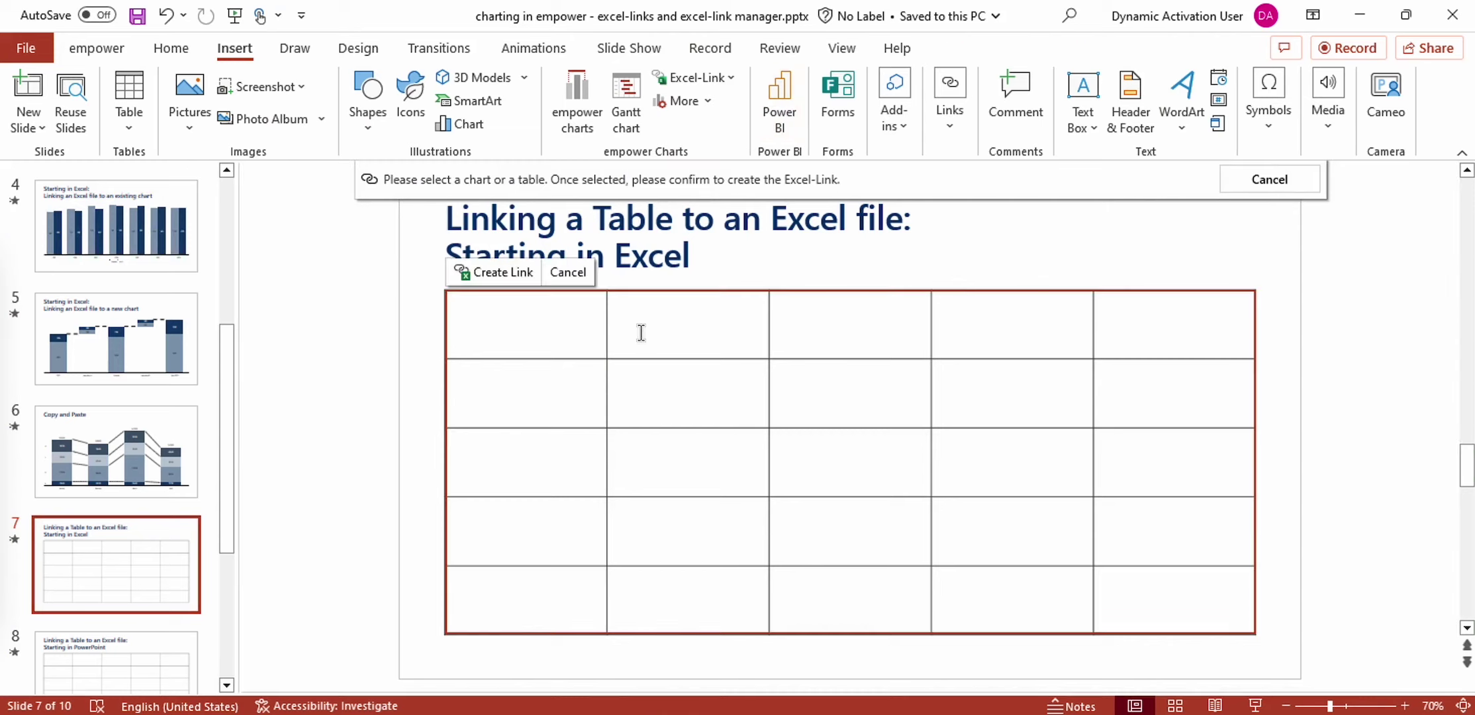
click(501, 273)
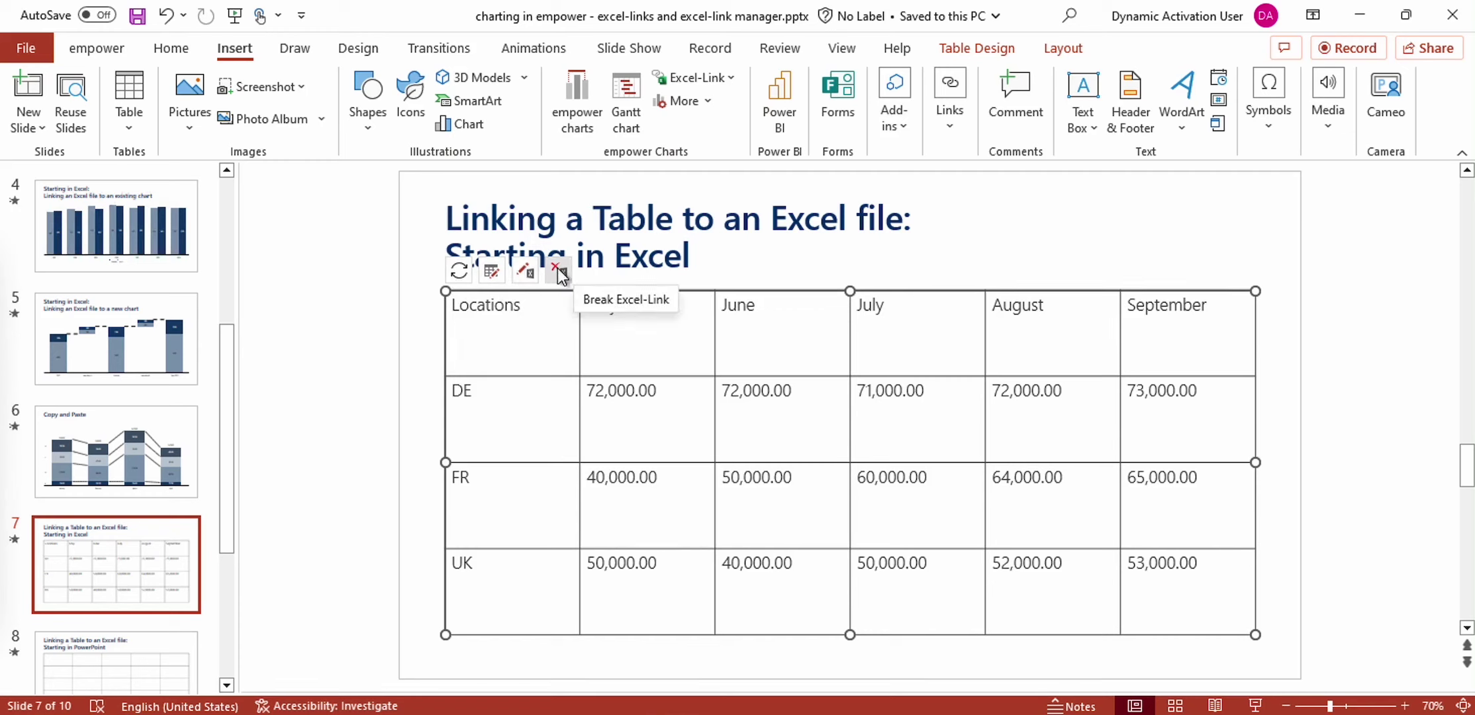
Turn on Use Excel colors for the slide 7 table's link and compare the table's colors with the Excel source range
click(524, 270)
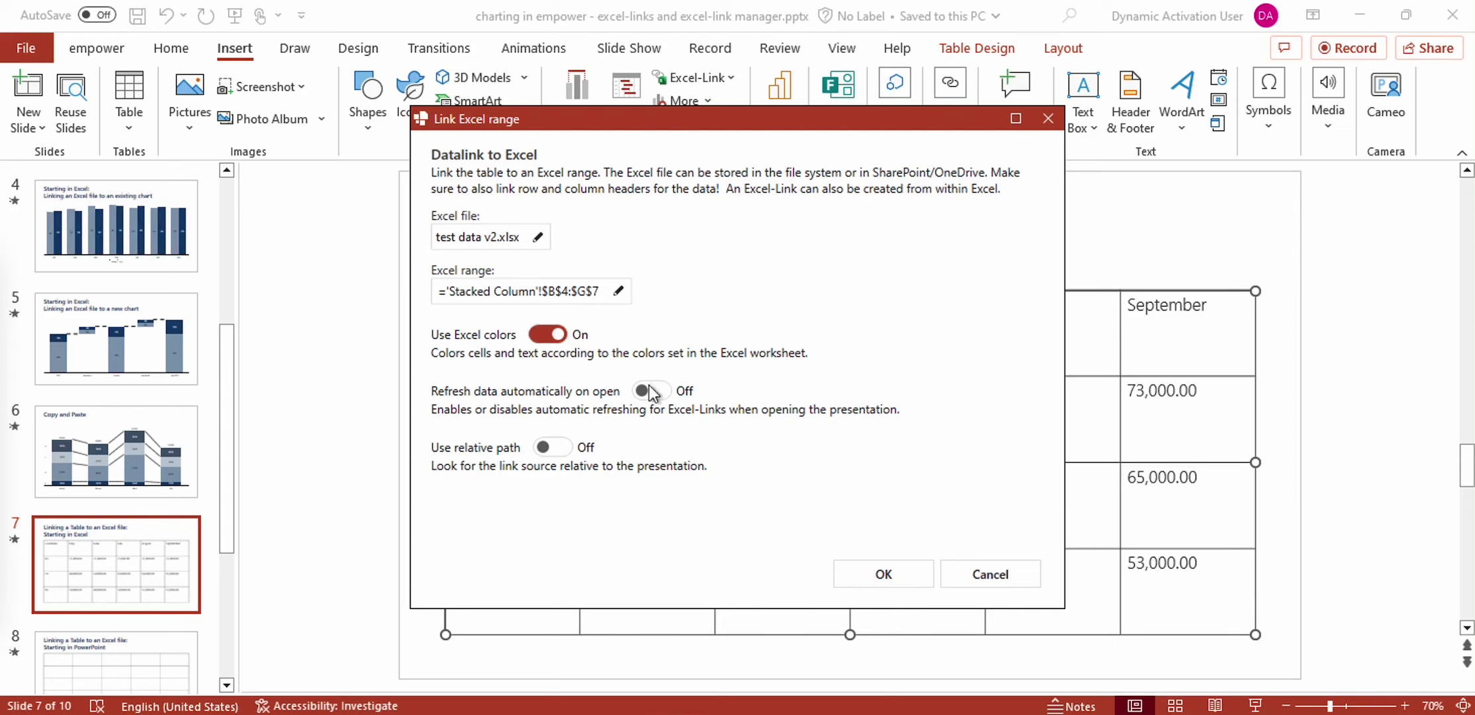
click(866, 574)
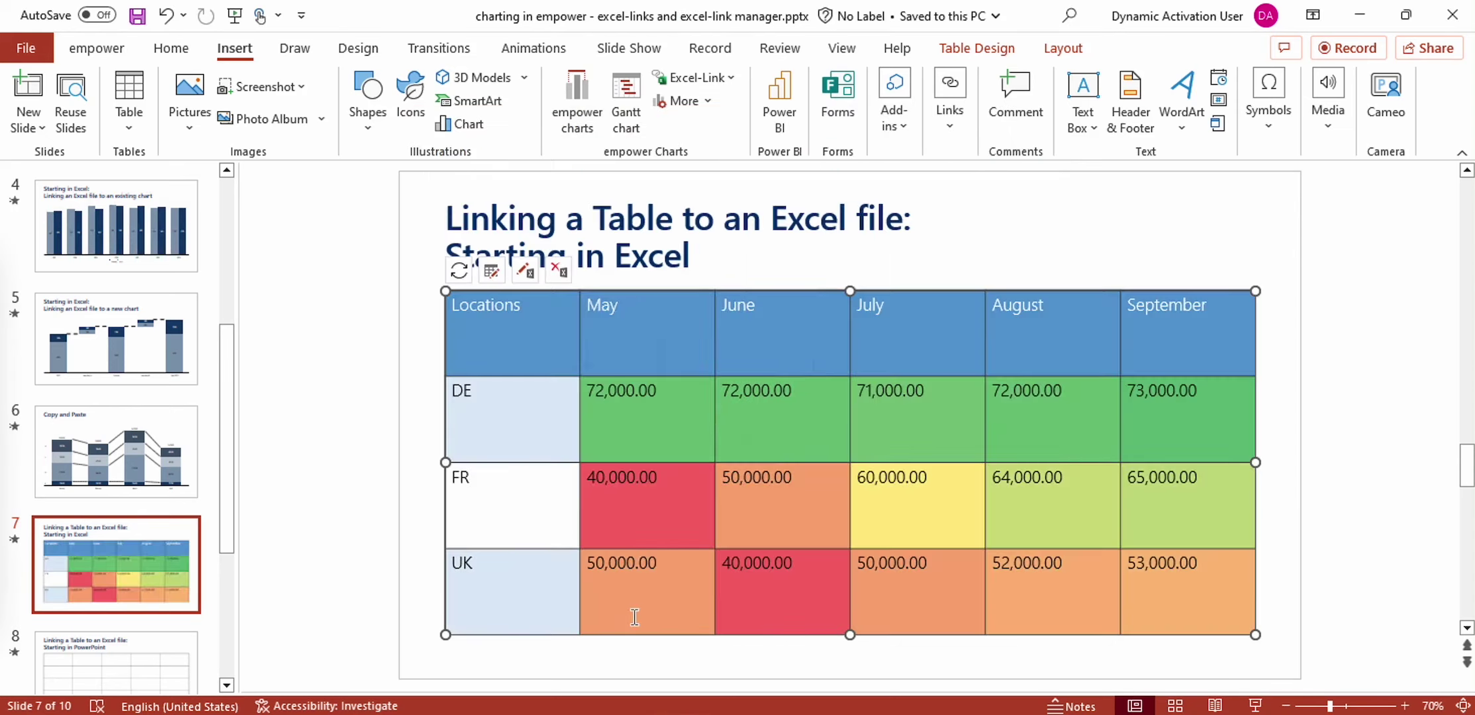
mouse_move(601, 707)
key(alt+Tab)
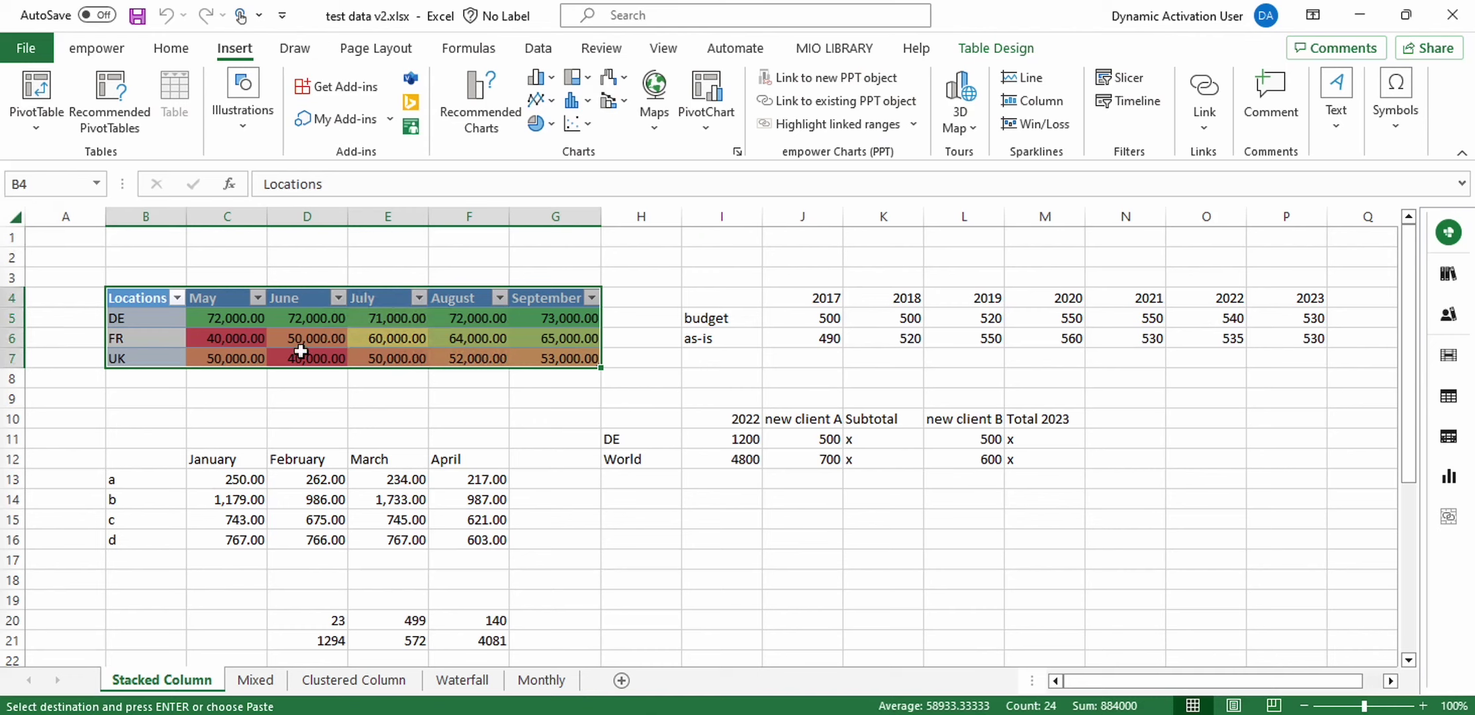
mouse_move(660, 713)
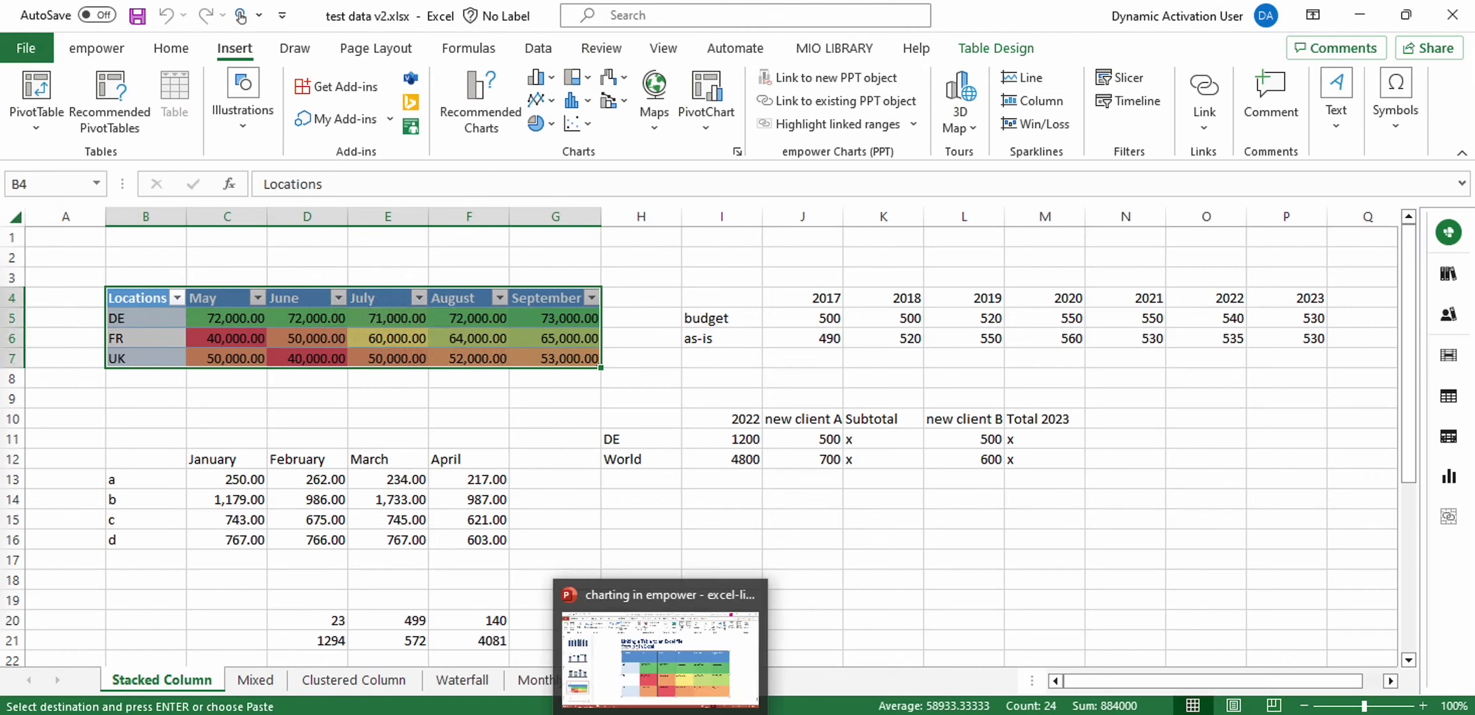
click(660, 659)
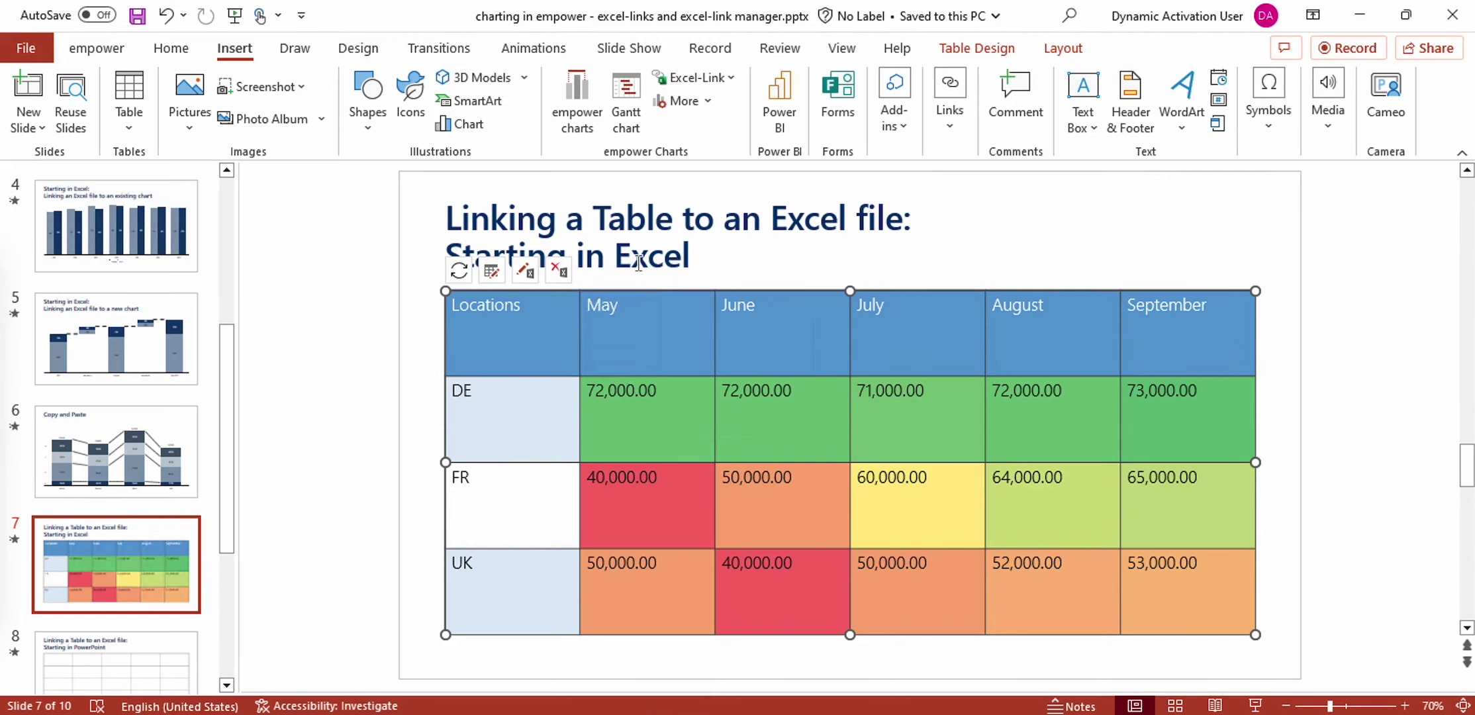
Locate the Create Excel-Link (table) command for the empty table on slide 8, both on the table itself and among the Excel-Link functions
click(130, 658)
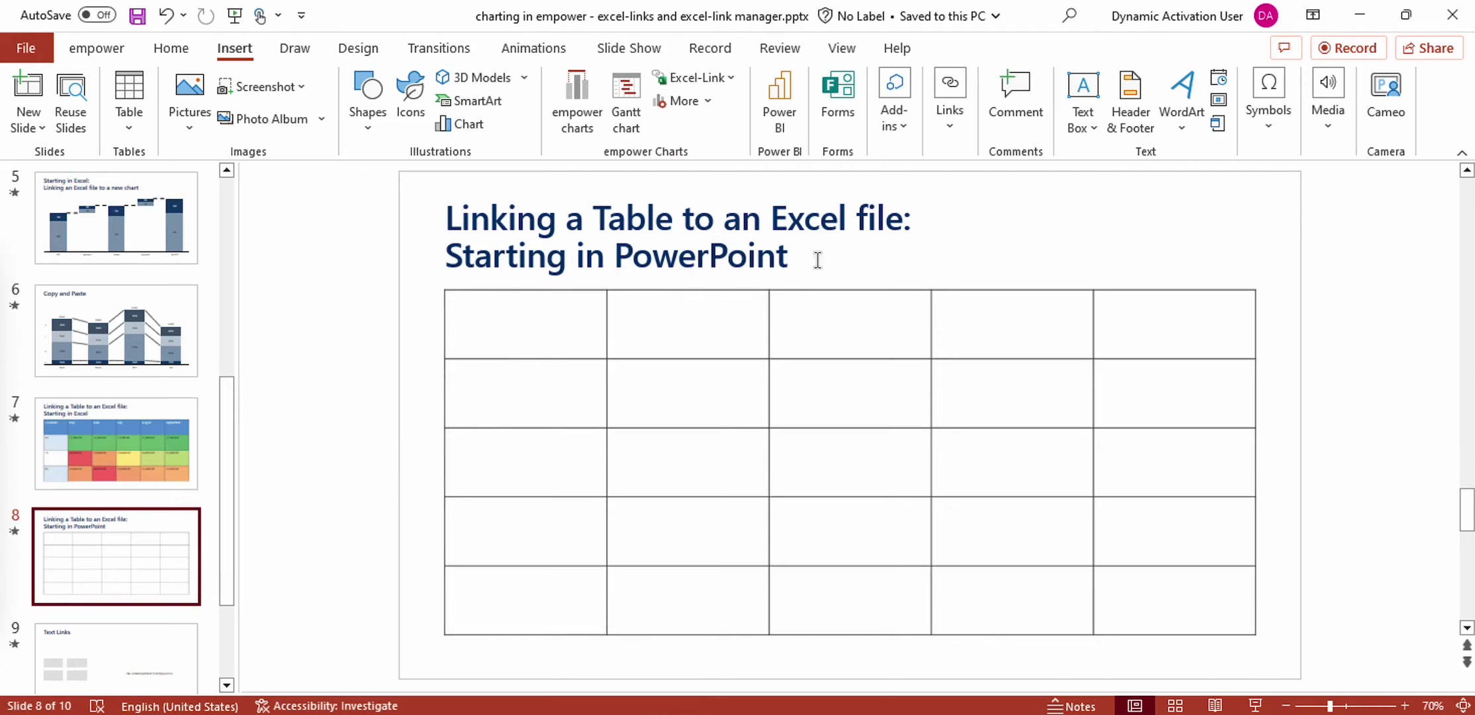
click(711, 313)
right_click(710, 313)
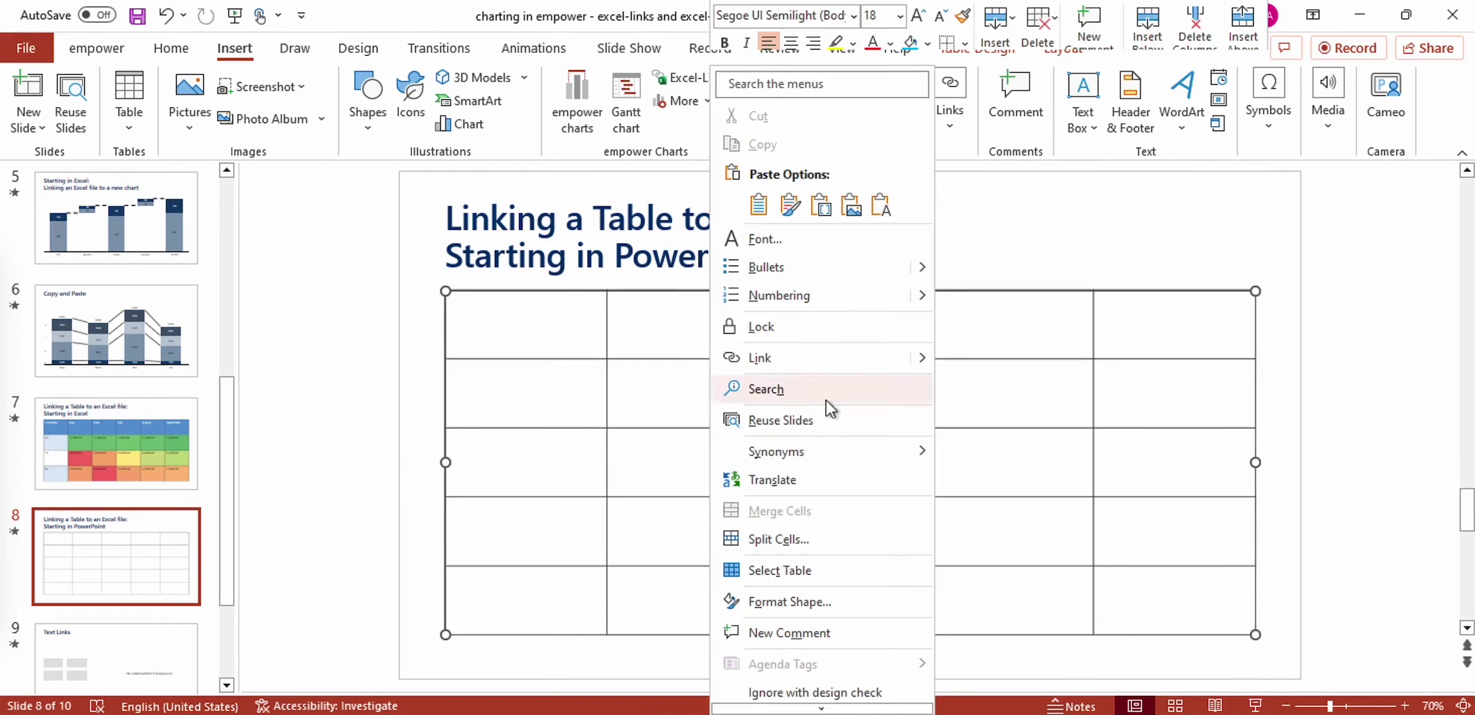
scroll(827, 402, down, 2)
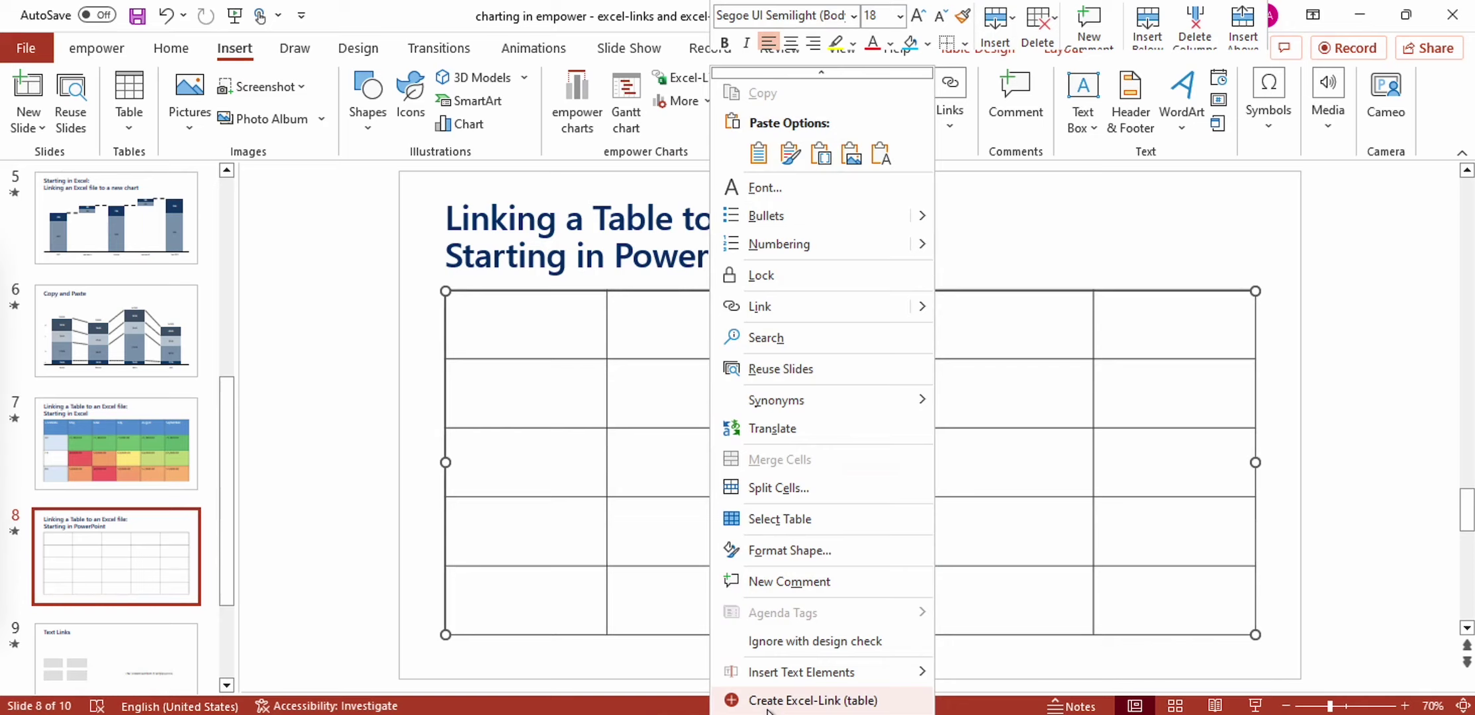
click(1034, 221)
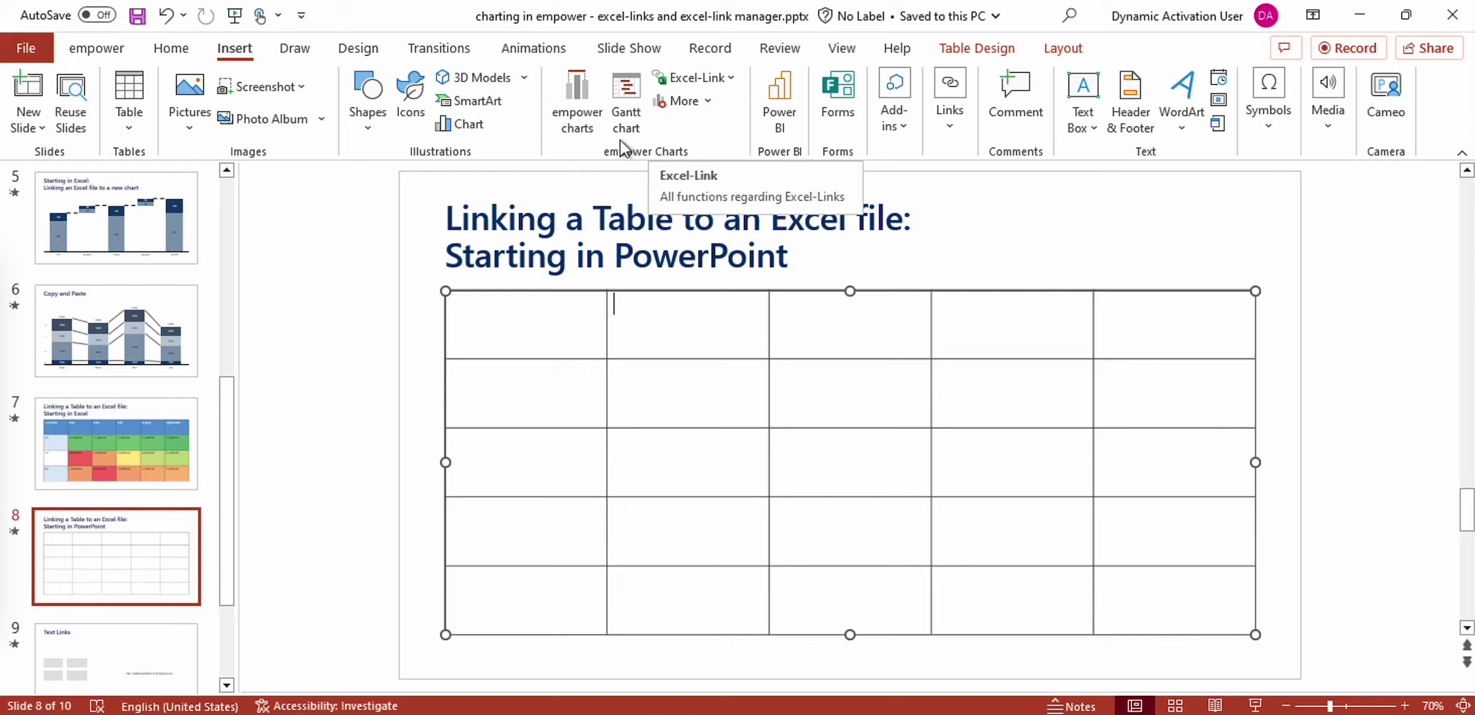
click(733, 81)
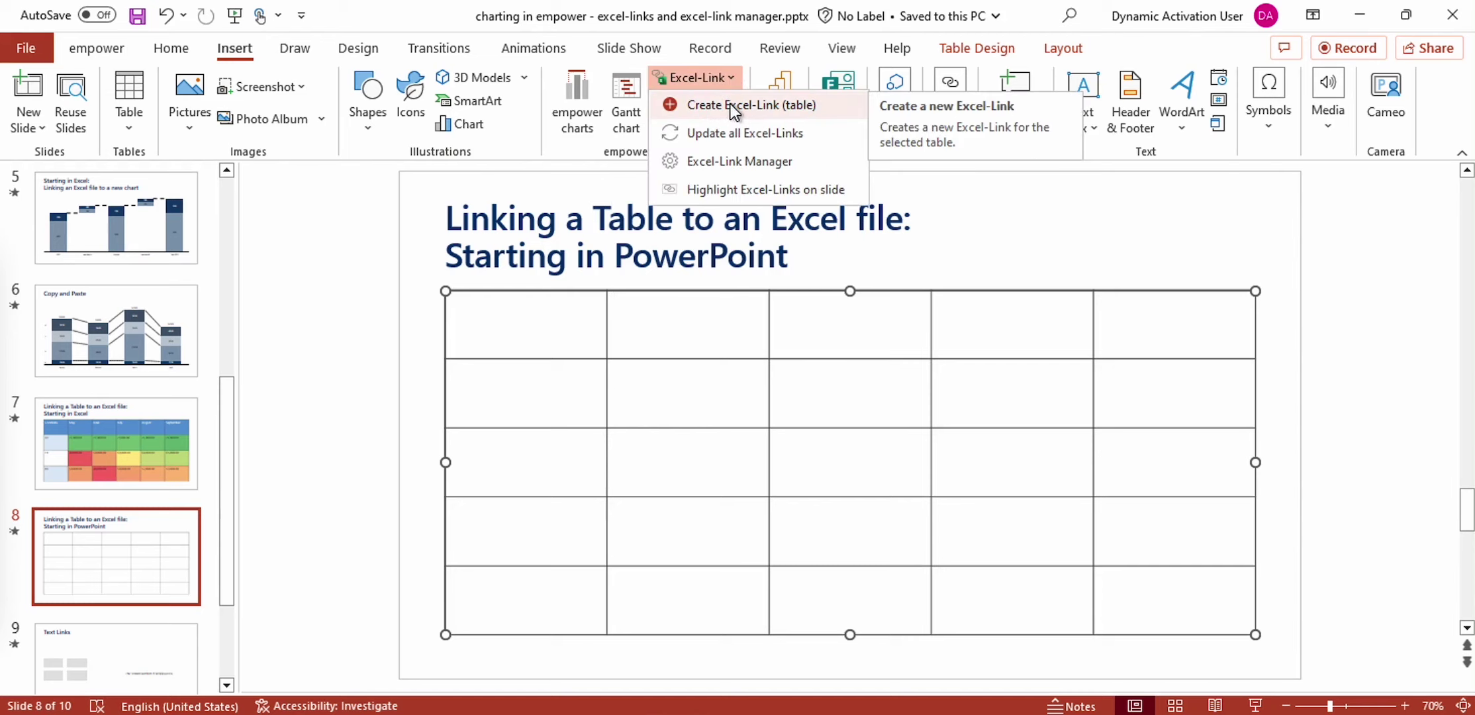
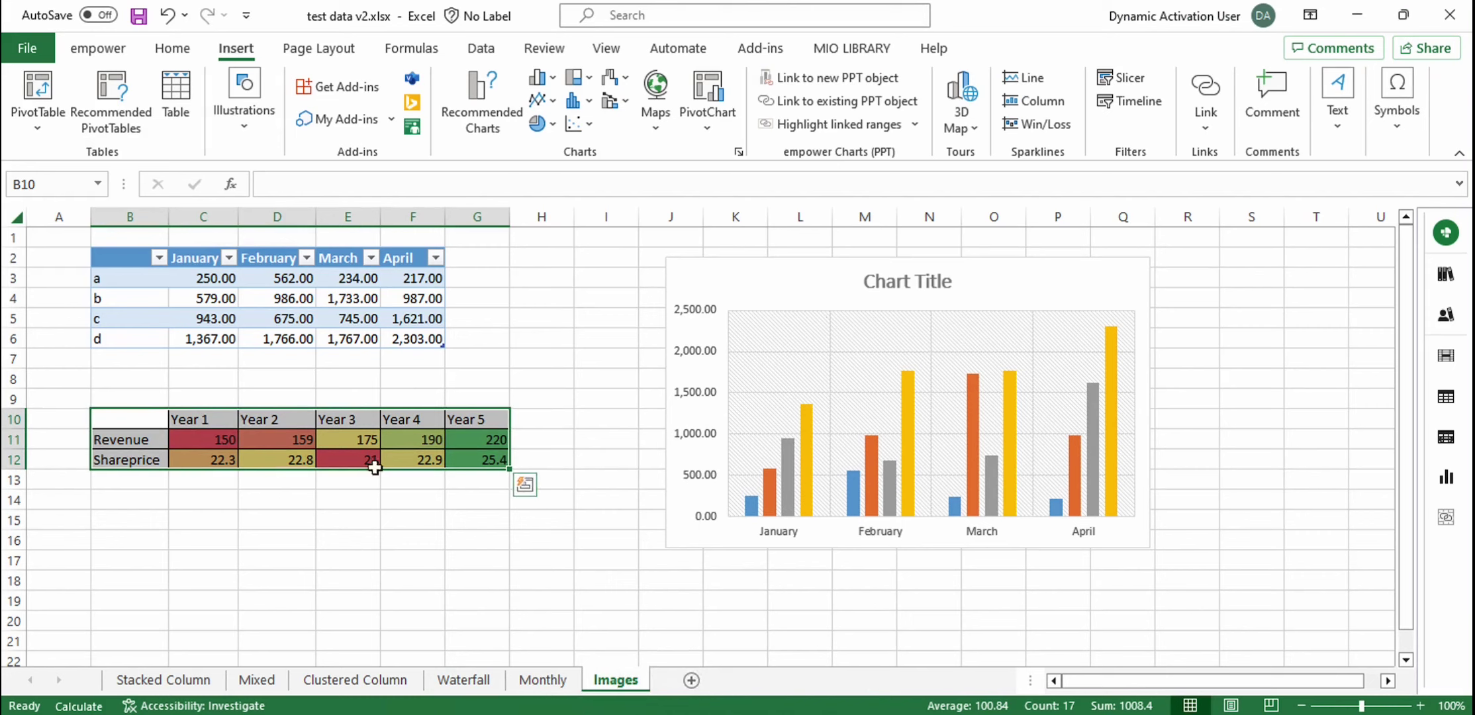
Link Excel range B10:G12 on the Images sheet as a new image placed below the title of the Images slide
click(782, 78)
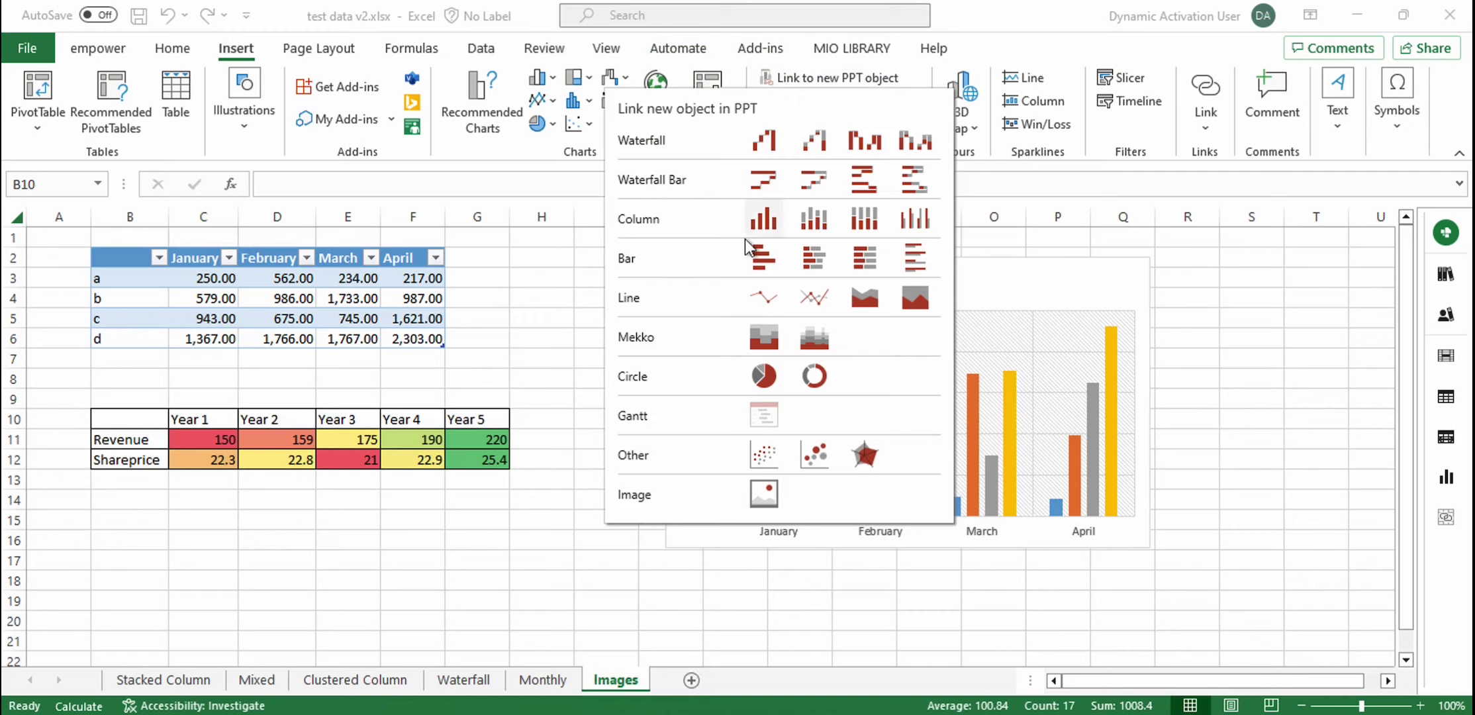
click(766, 490)
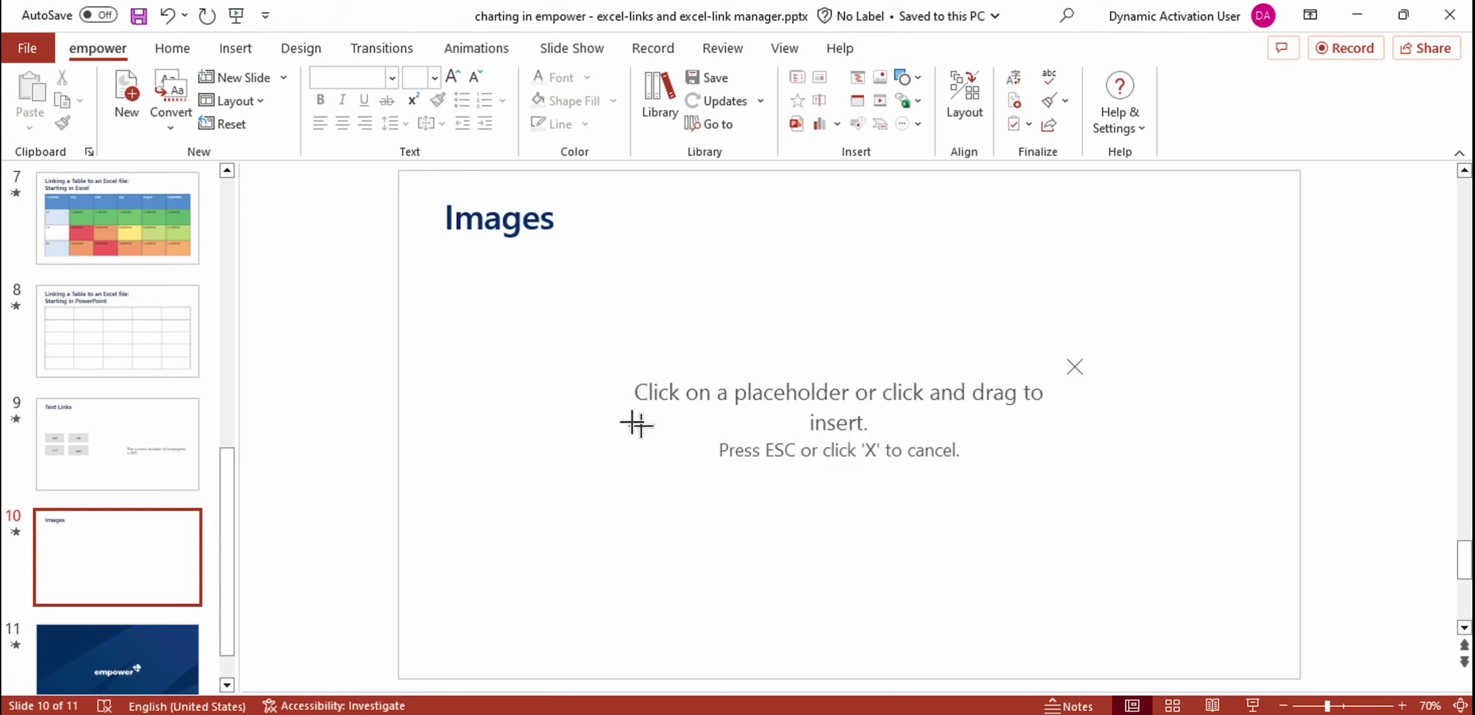
drag(421, 263, 818, 389)
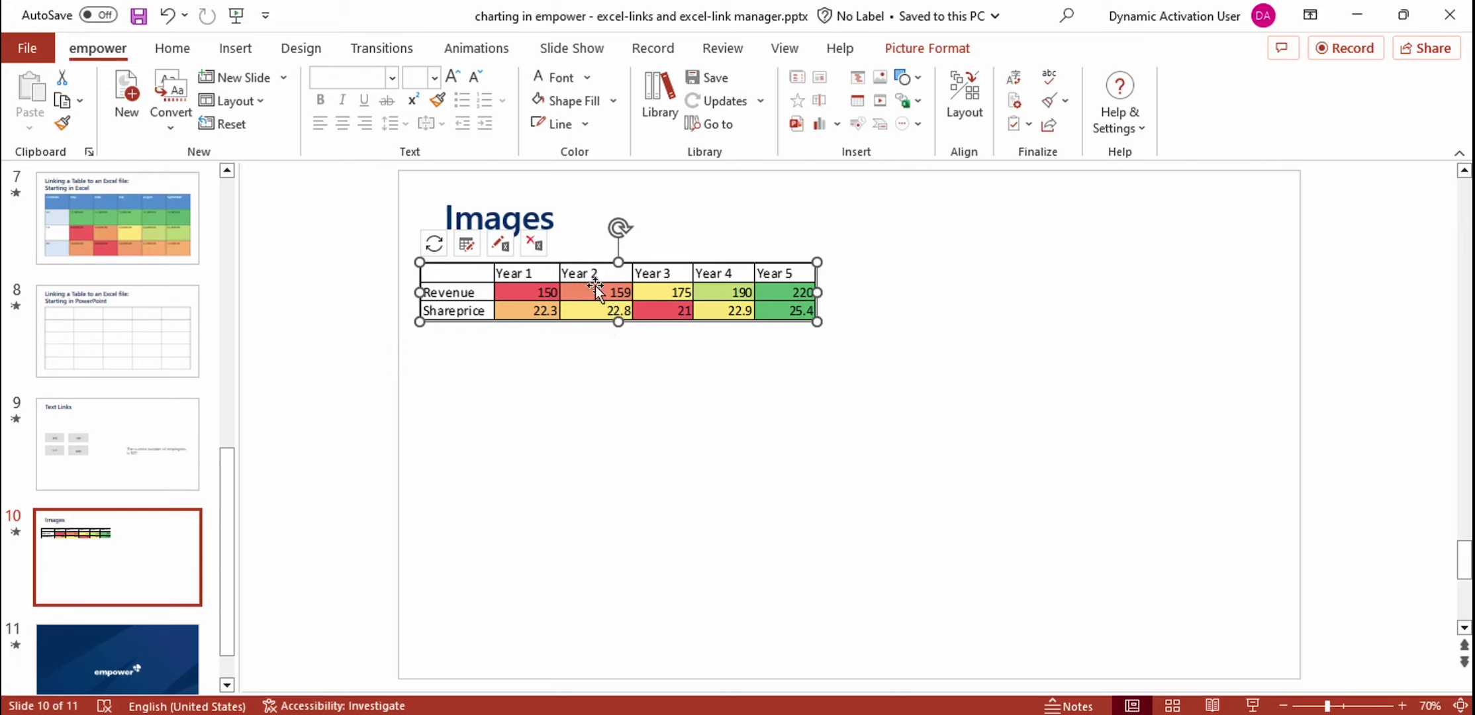
Link the column chart on the Images sheet of test data v2.xlsx as a new image in the Images slide's lower right area
mouse_move(612, 692)
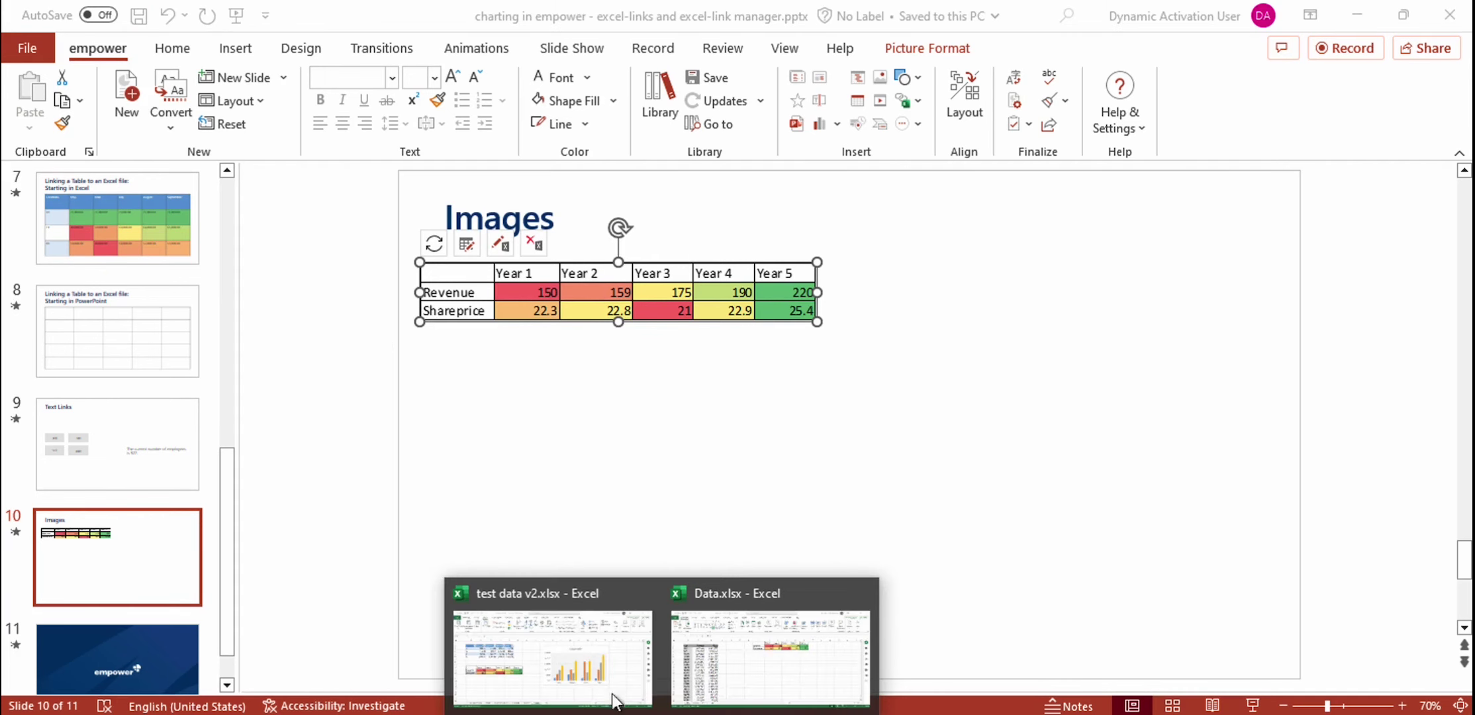
click(568, 645)
click(800, 312)
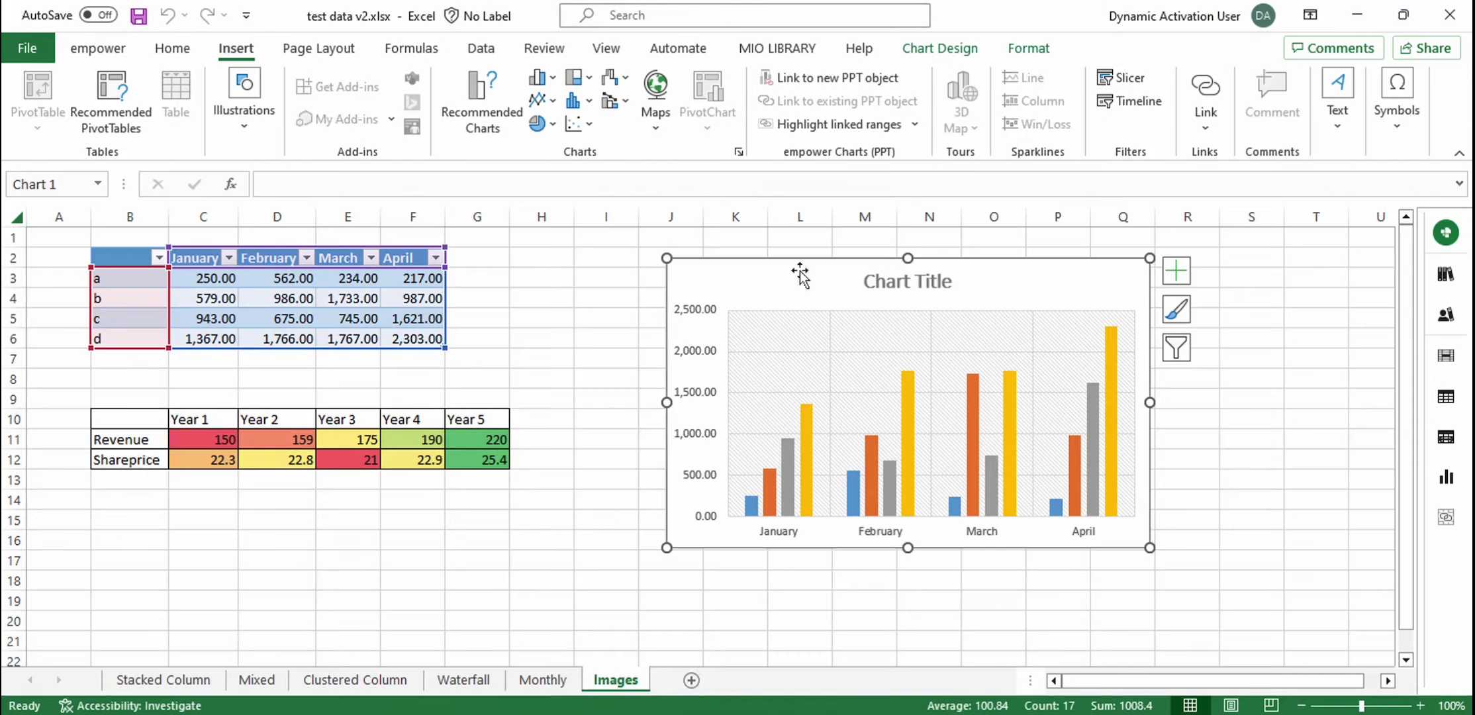
click(809, 85)
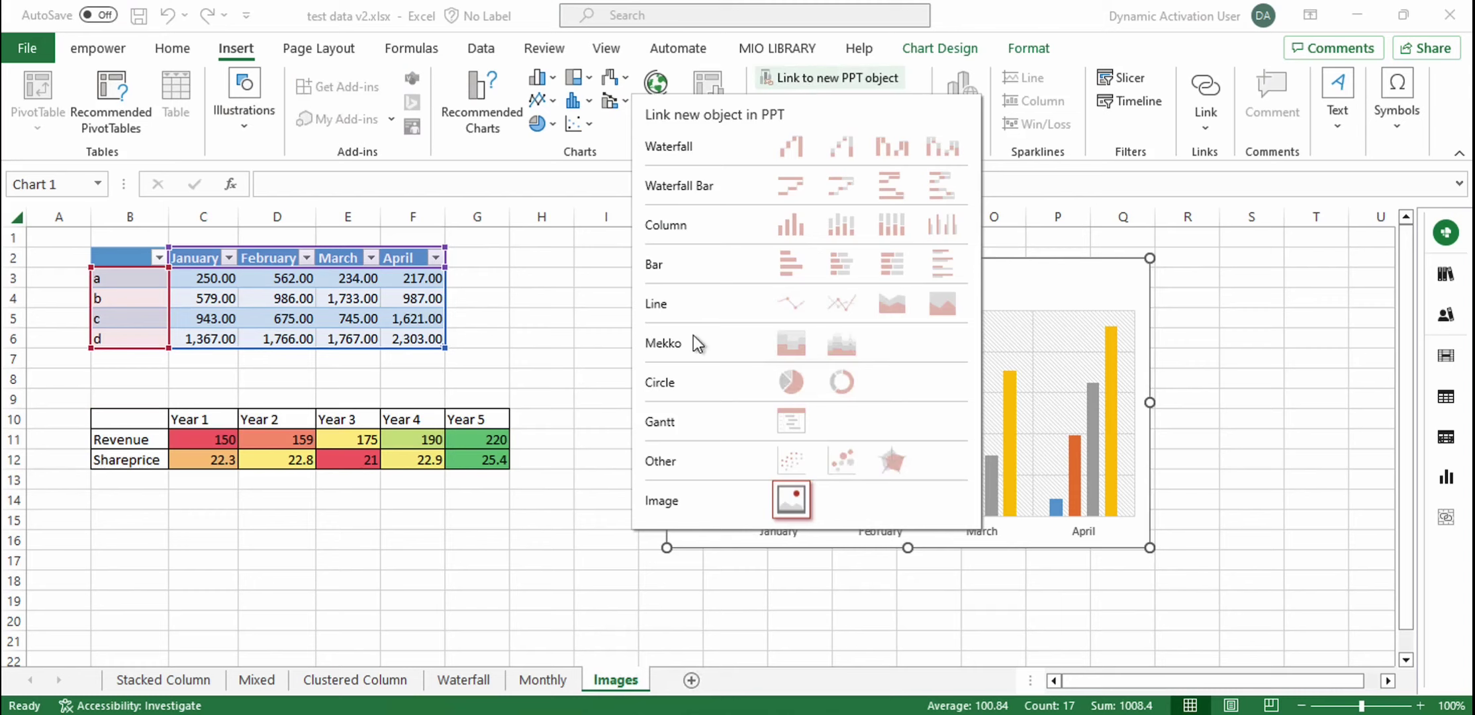
click(797, 500)
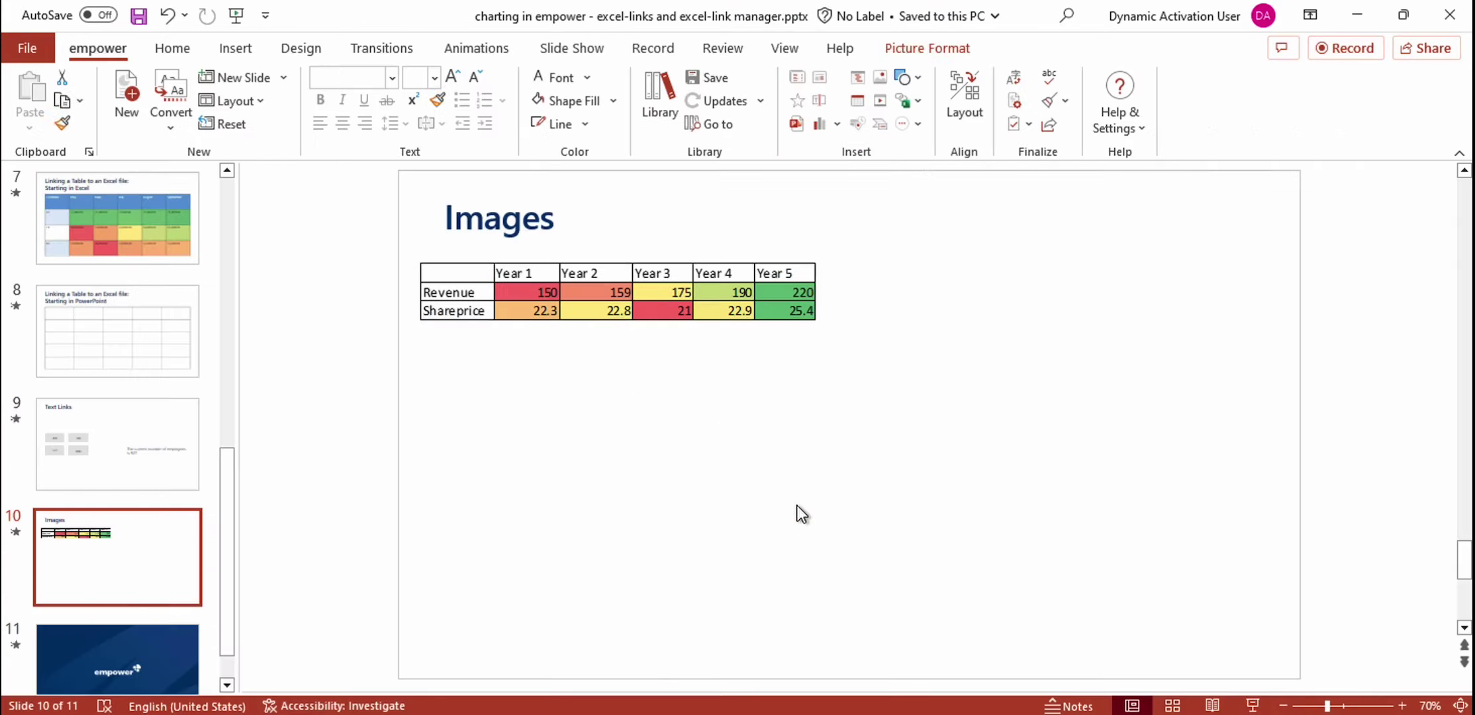
drag(739, 347, 1262, 657)
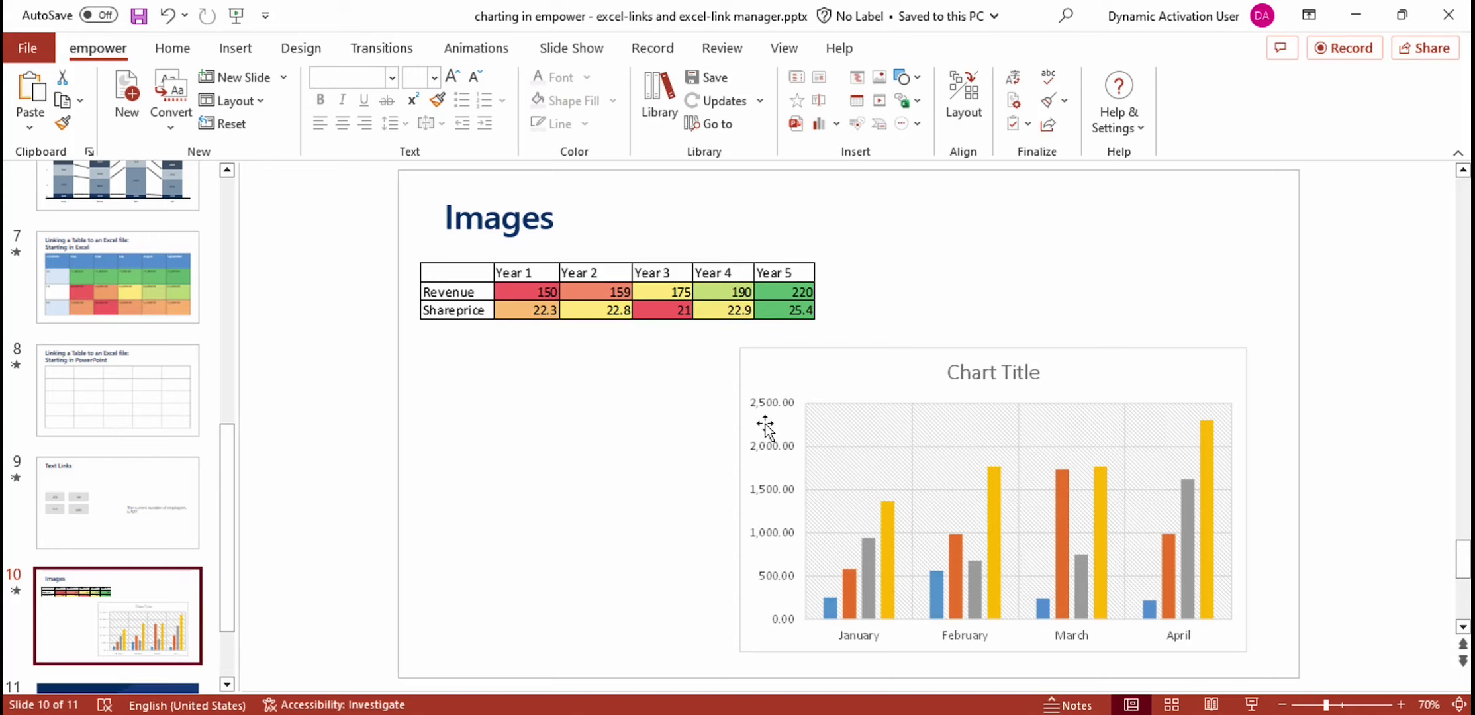
Delete the Images slide and select the linked value 499 in its text box on the Text Links slide
right_click(143, 583)
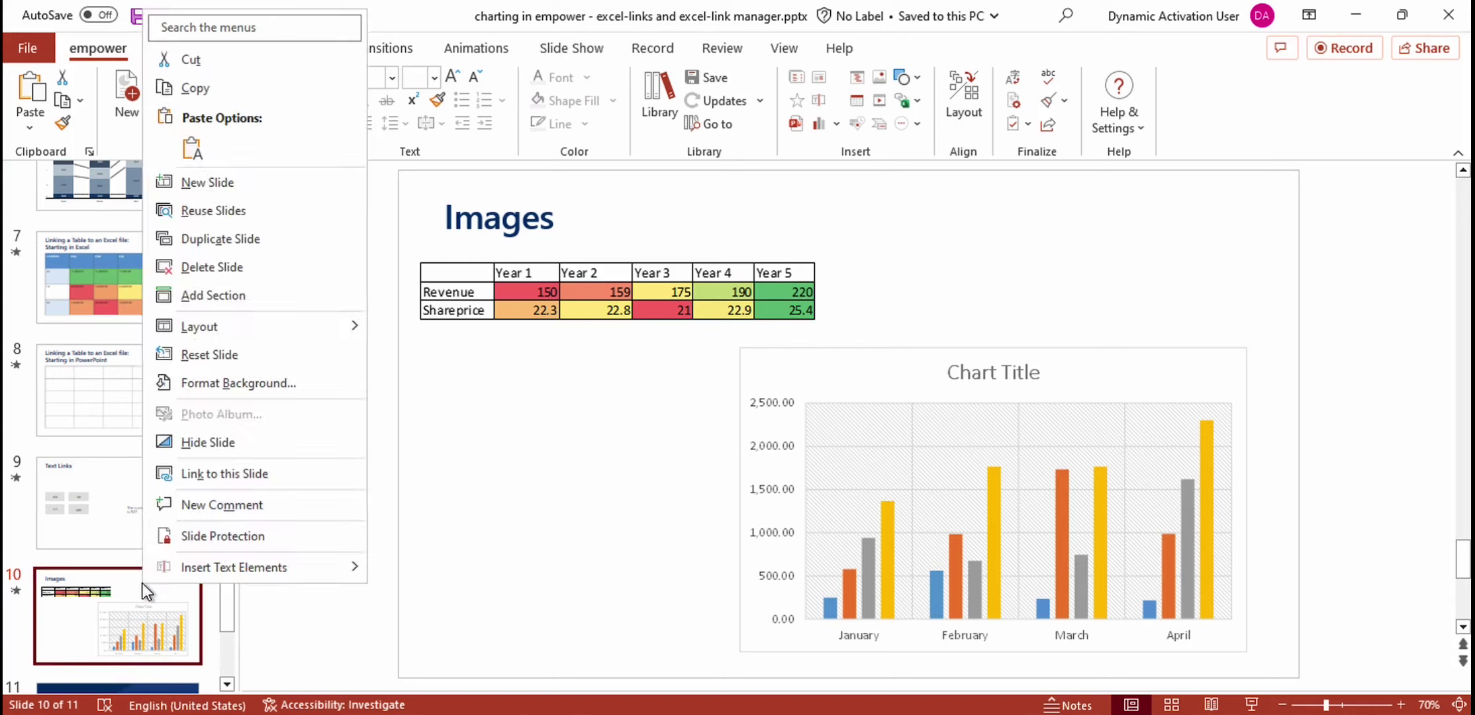
click(233, 270)
click(113, 473)
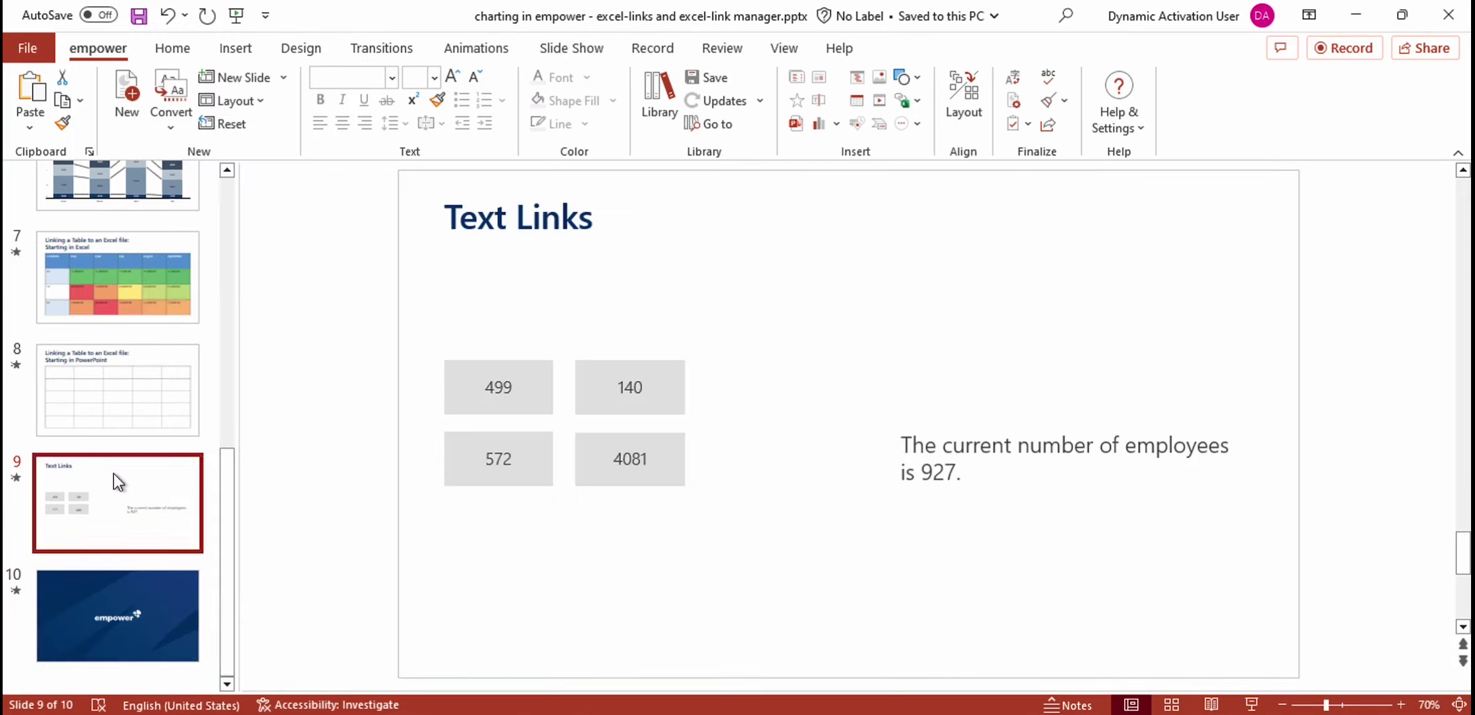
double_click(486, 391)
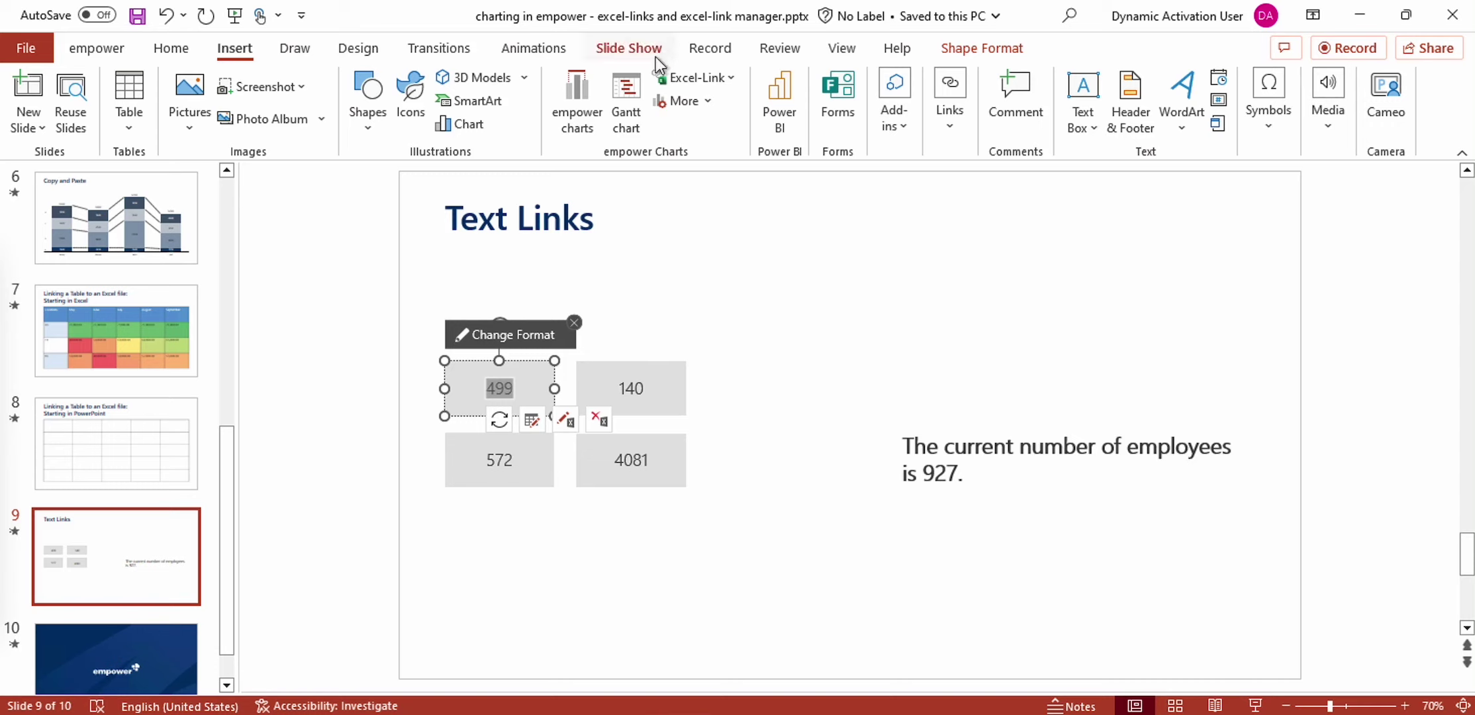
Open the Excel-Link Manager for the presentation and review the list of linked charts, tables and texts
click(731, 80)
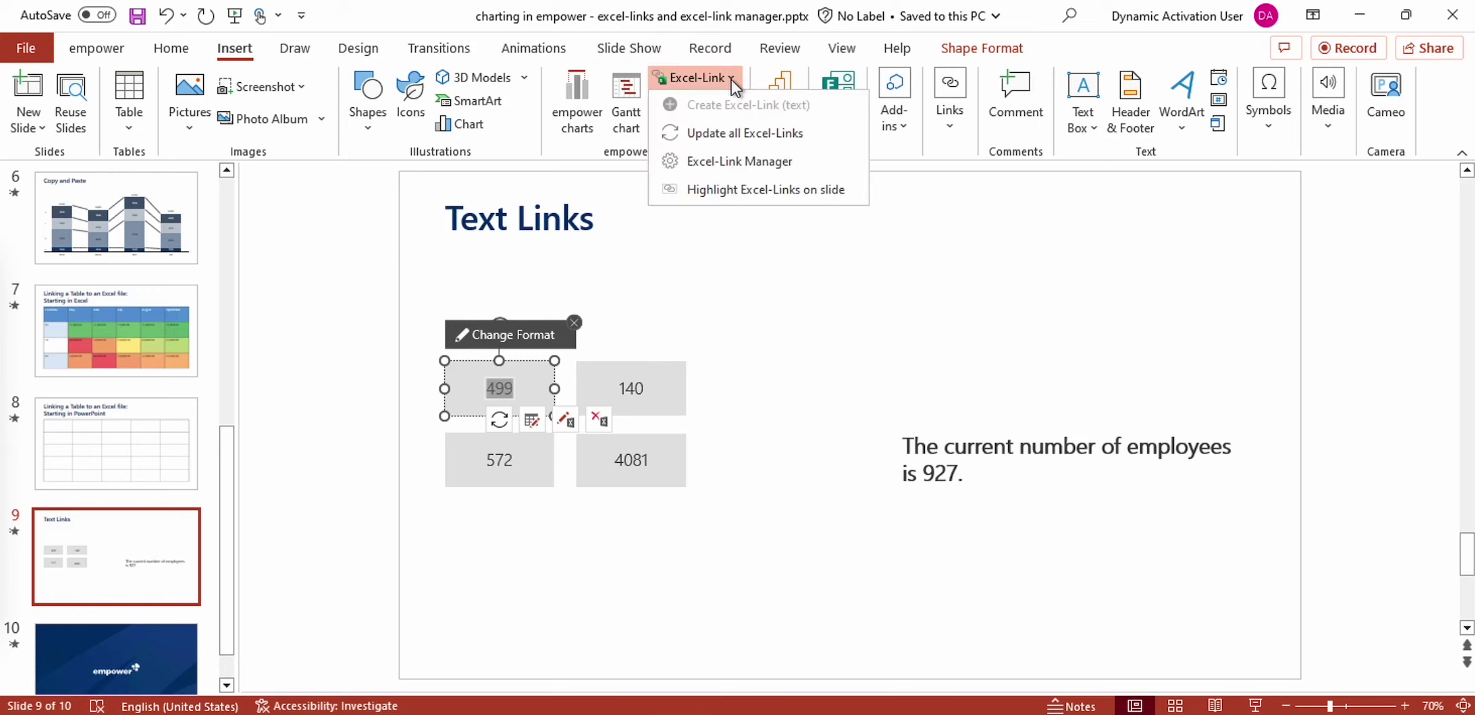
click(699, 166)
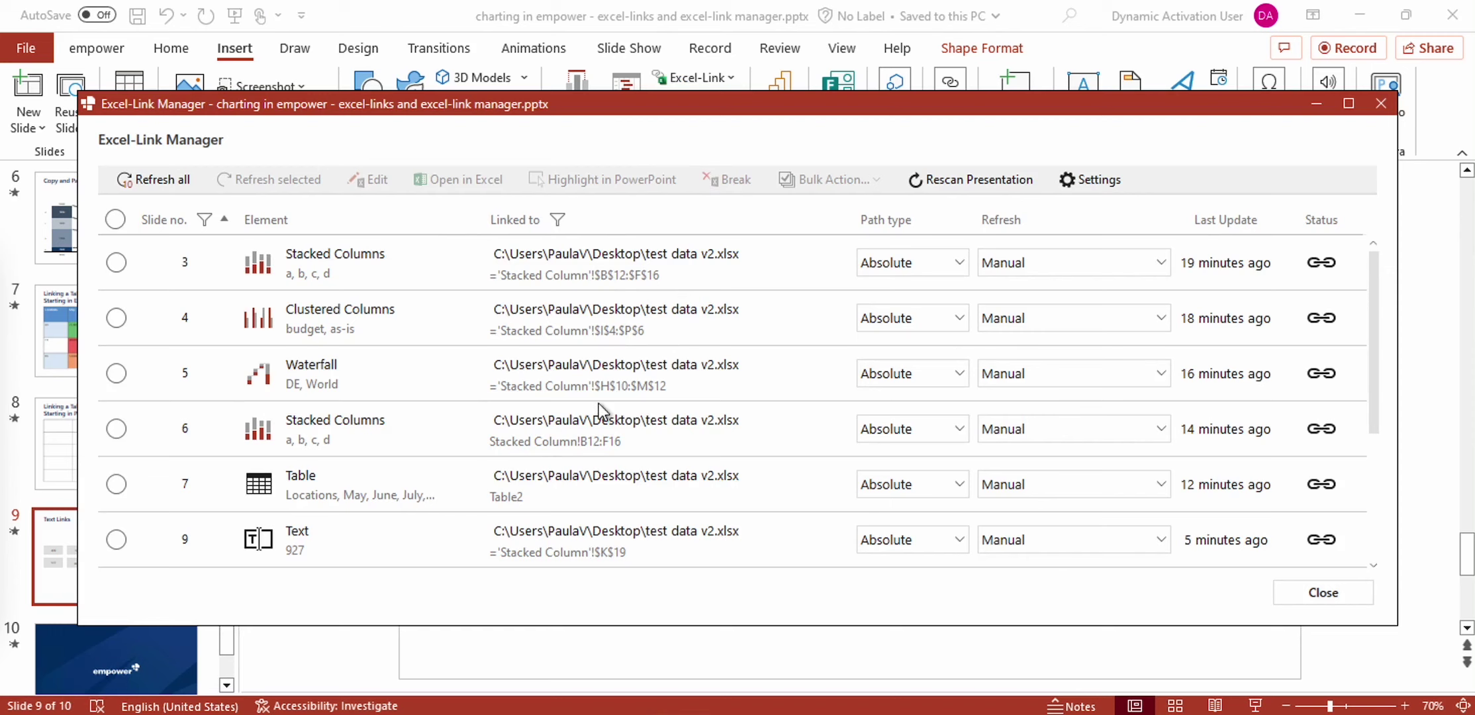
mouse_move(396, 379)
scroll(265, 290, down, 3)
Preview the slide position of the linked text 499 and highlight it on the slide from the Excel-Link Manager
mouse_move(255, 337)
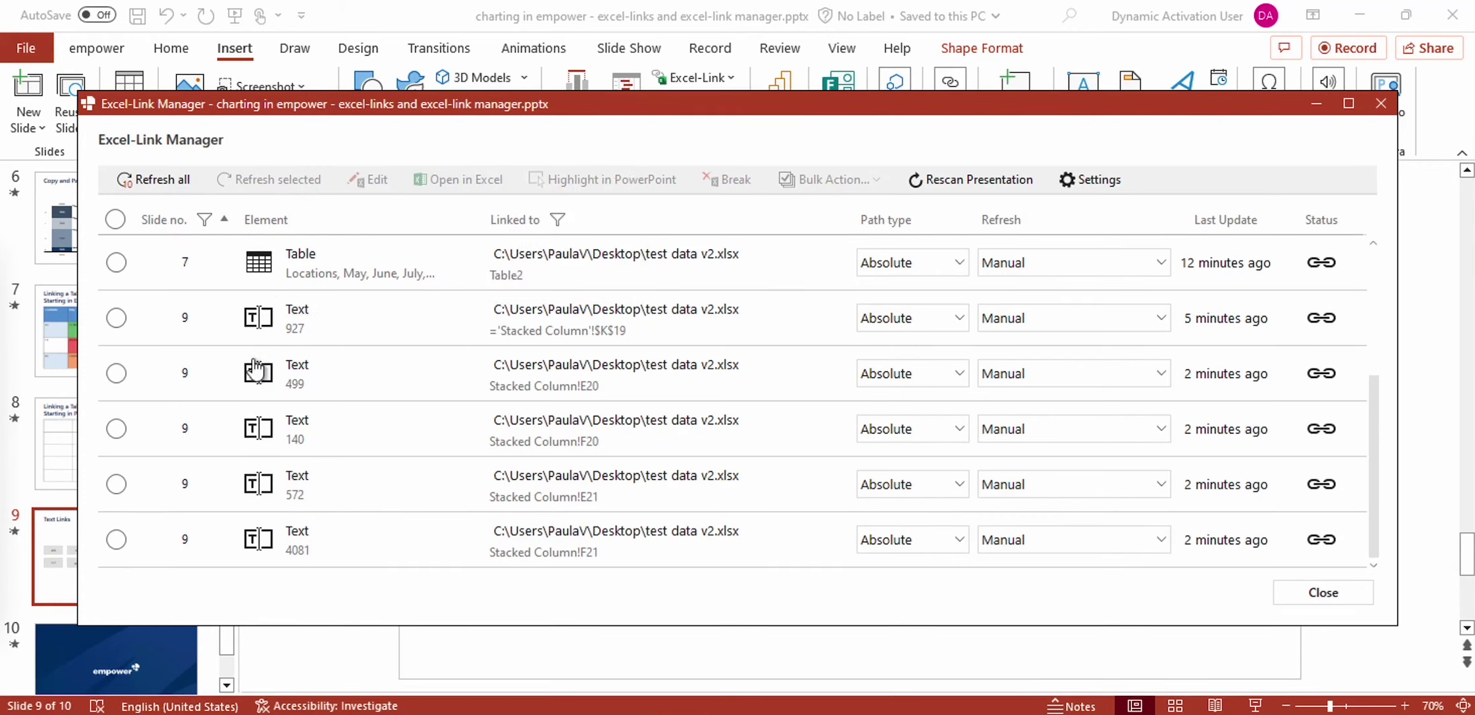
mouse_move(255, 370)
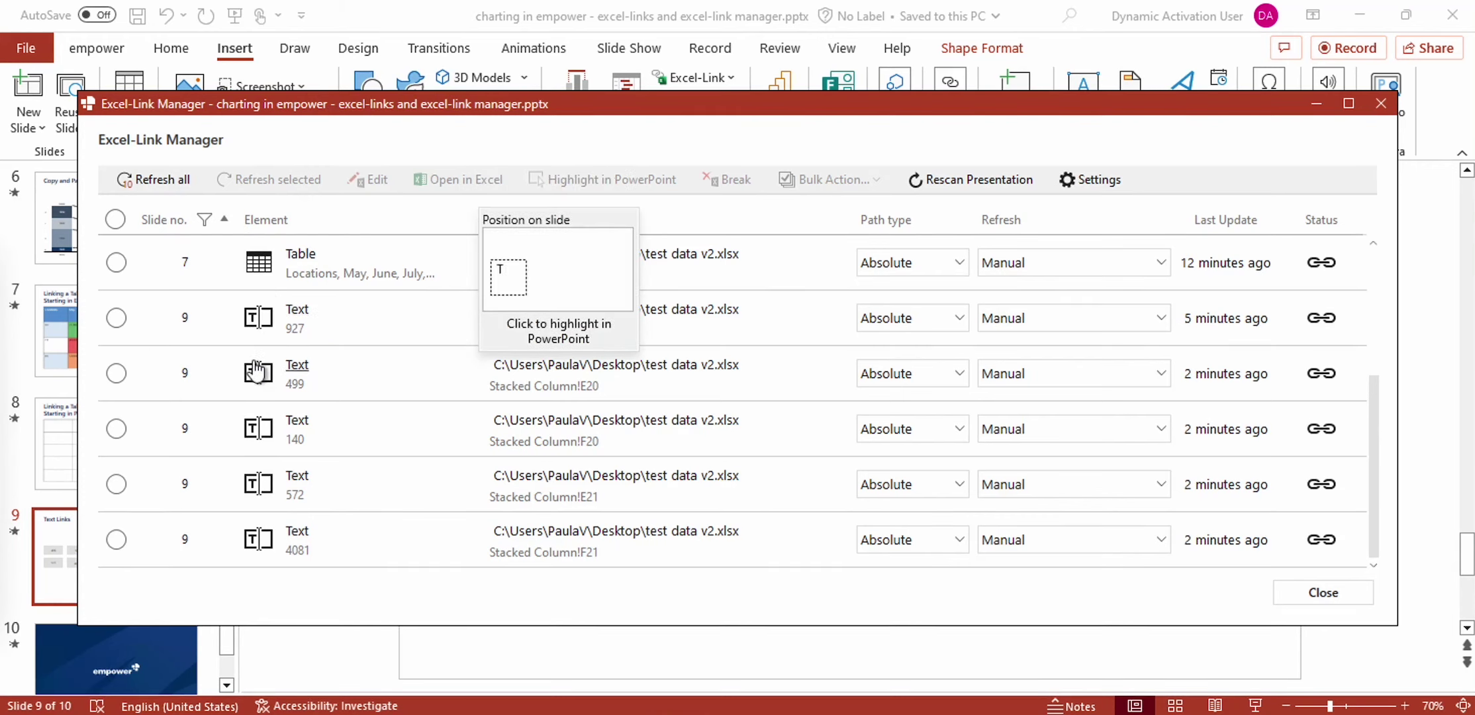
click(302, 374)
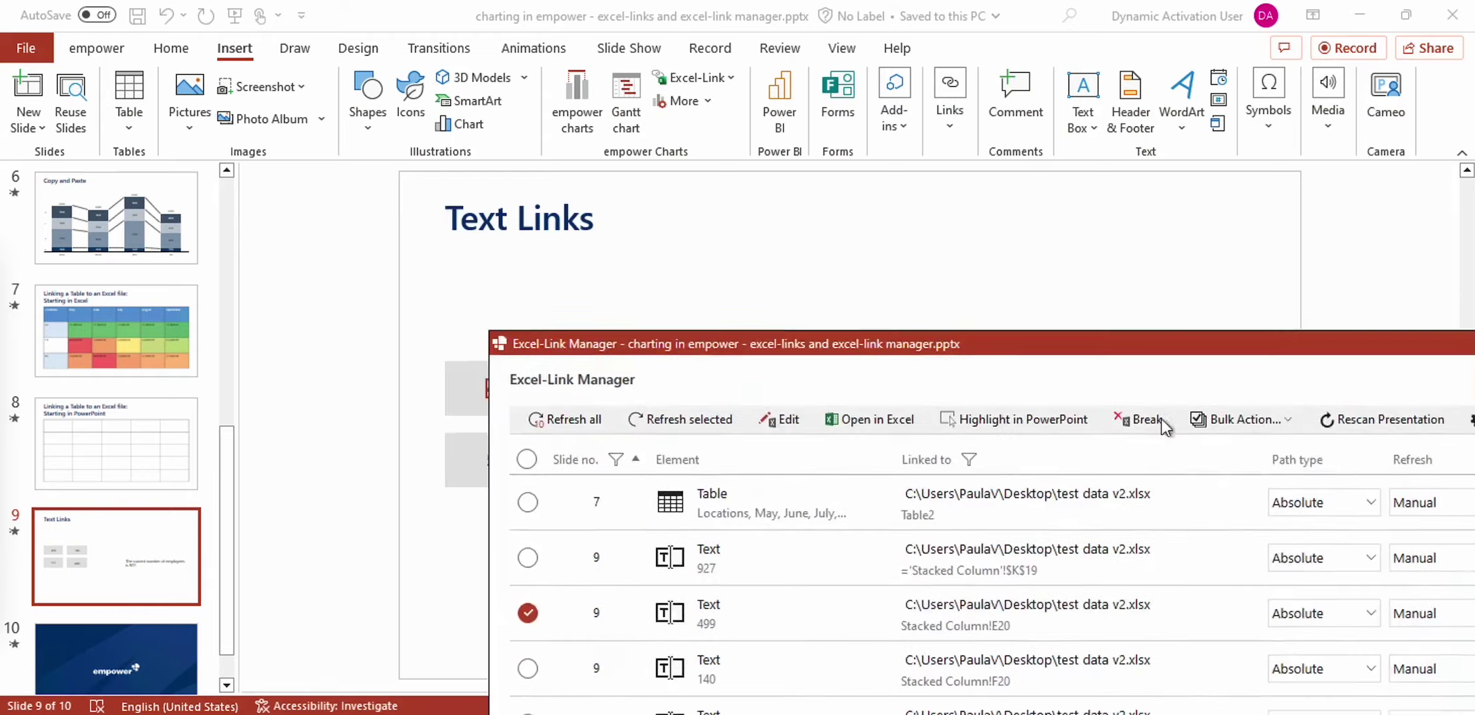
drag(912, 342, 492, 88)
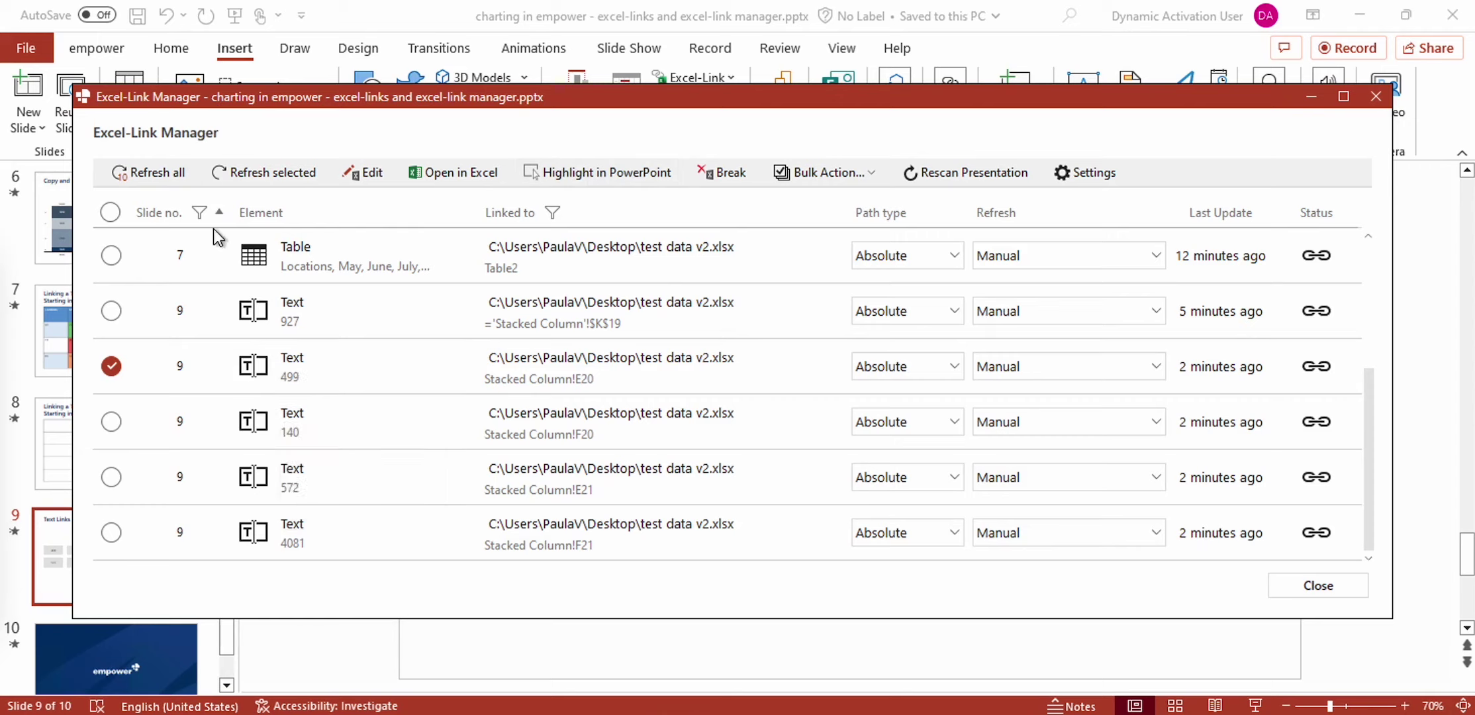
Examine the slide number filter, then the path type and refresh options of the slide 7 table link
click(199, 212)
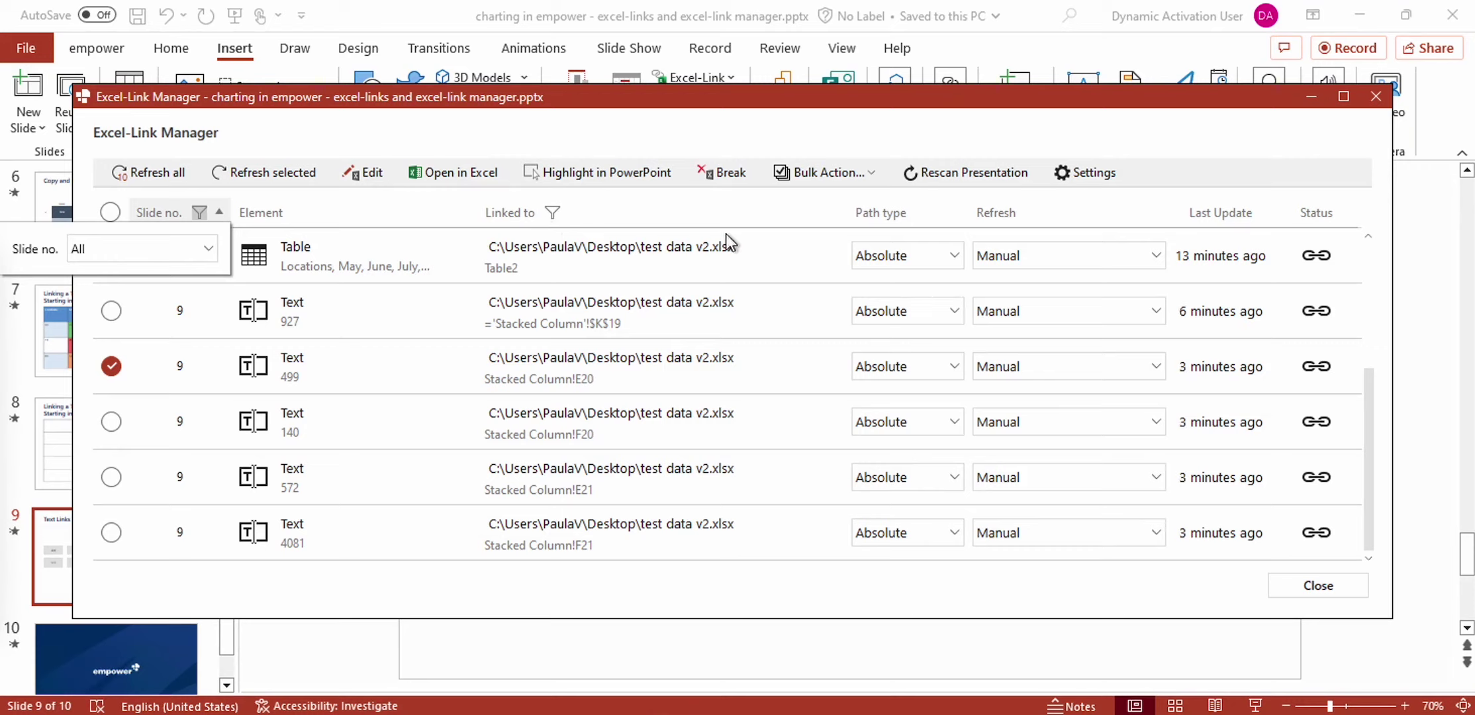
click(951, 257)
click(951, 257)
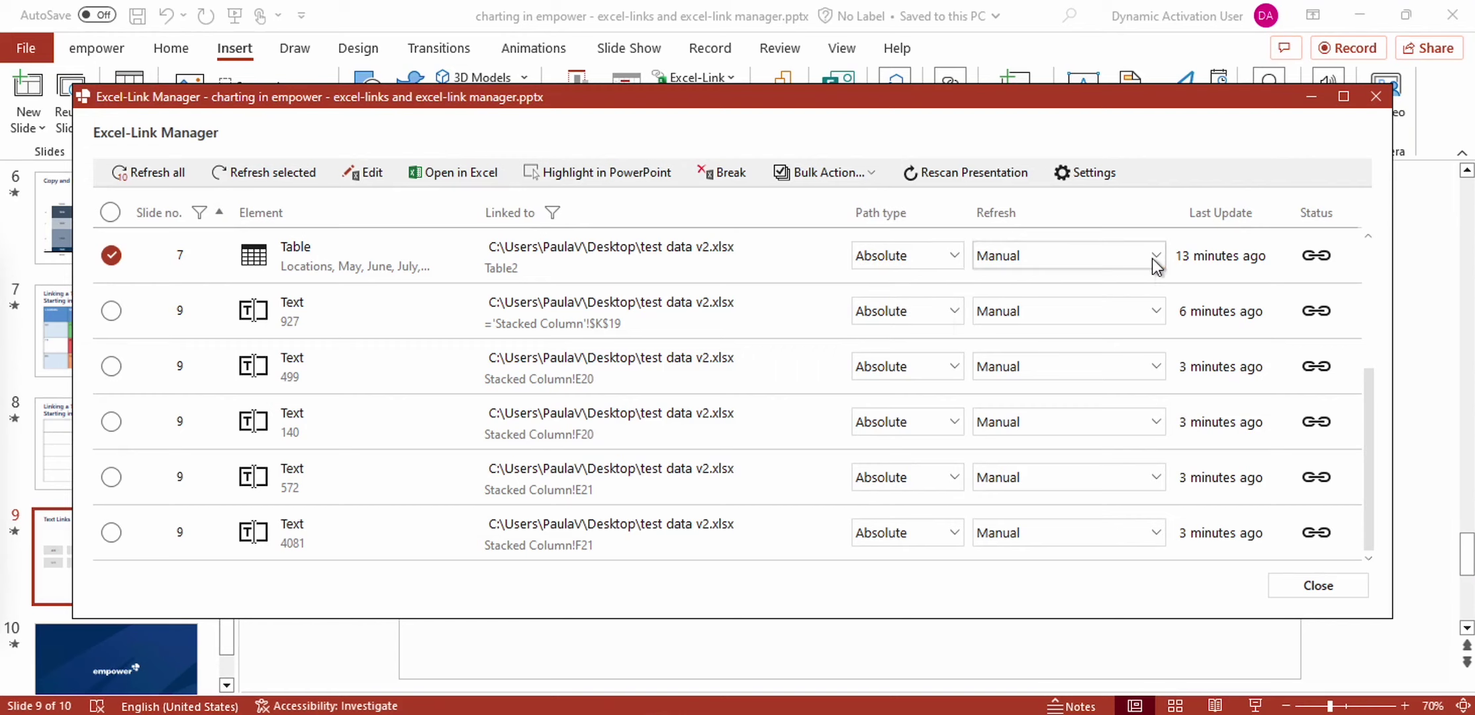
click(1156, 255)
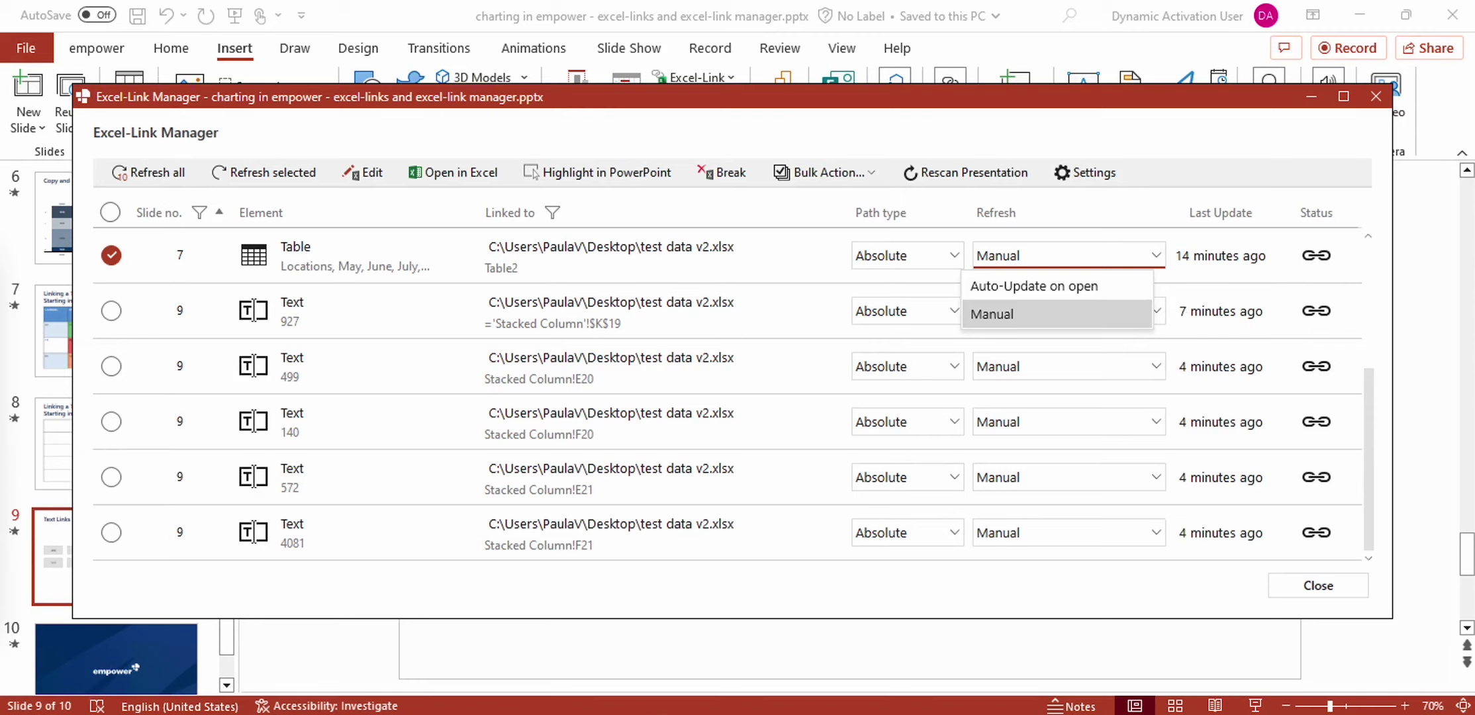
Examine the bulk actions for path type and refresh mode available for the selected table link
click(870, 178)
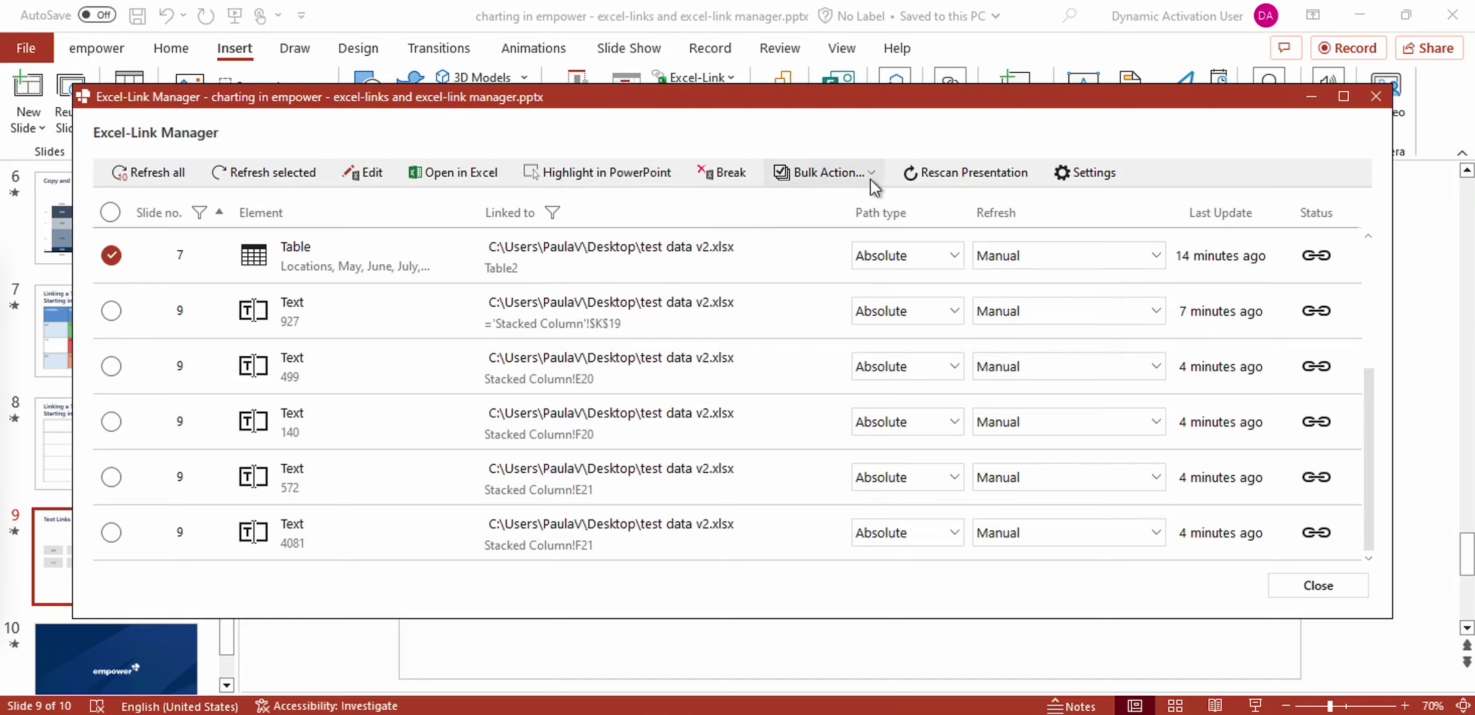
click(871, 181)
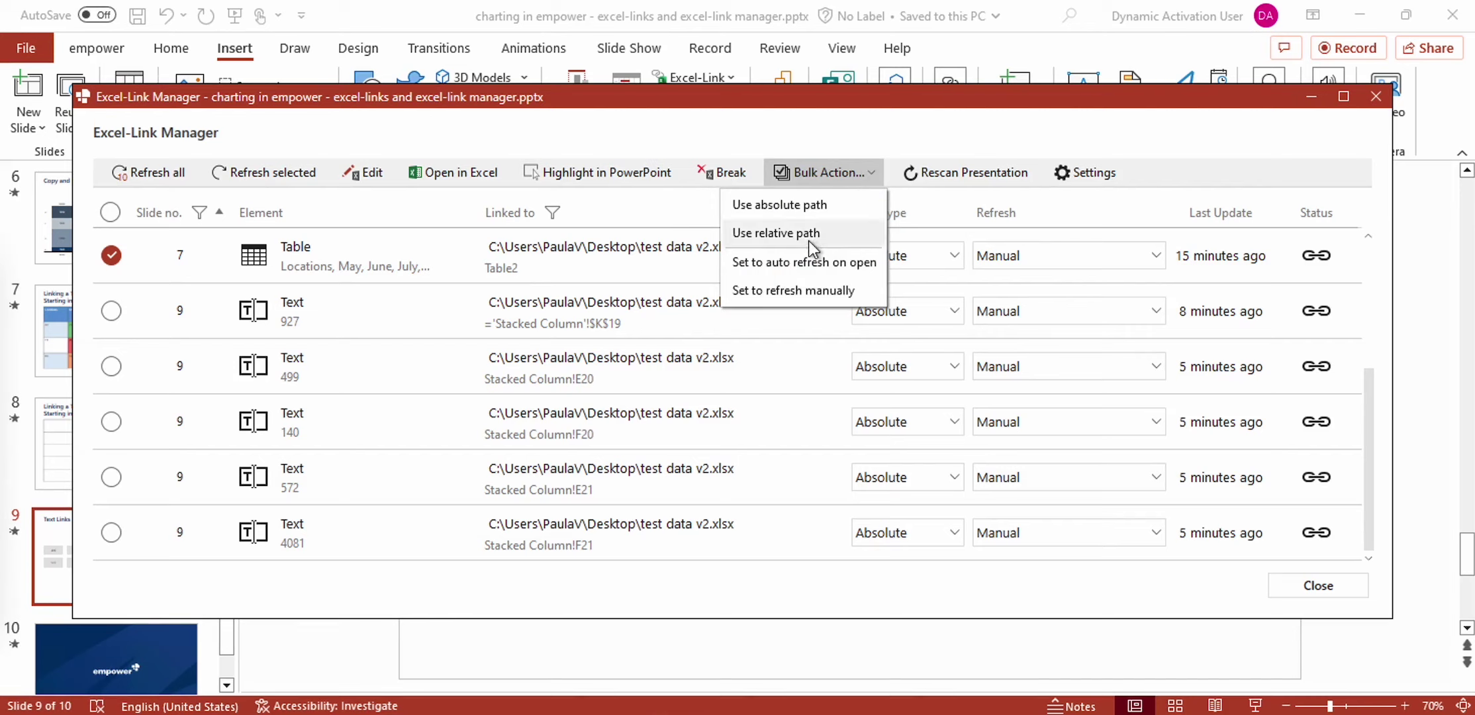
click(796, 225)
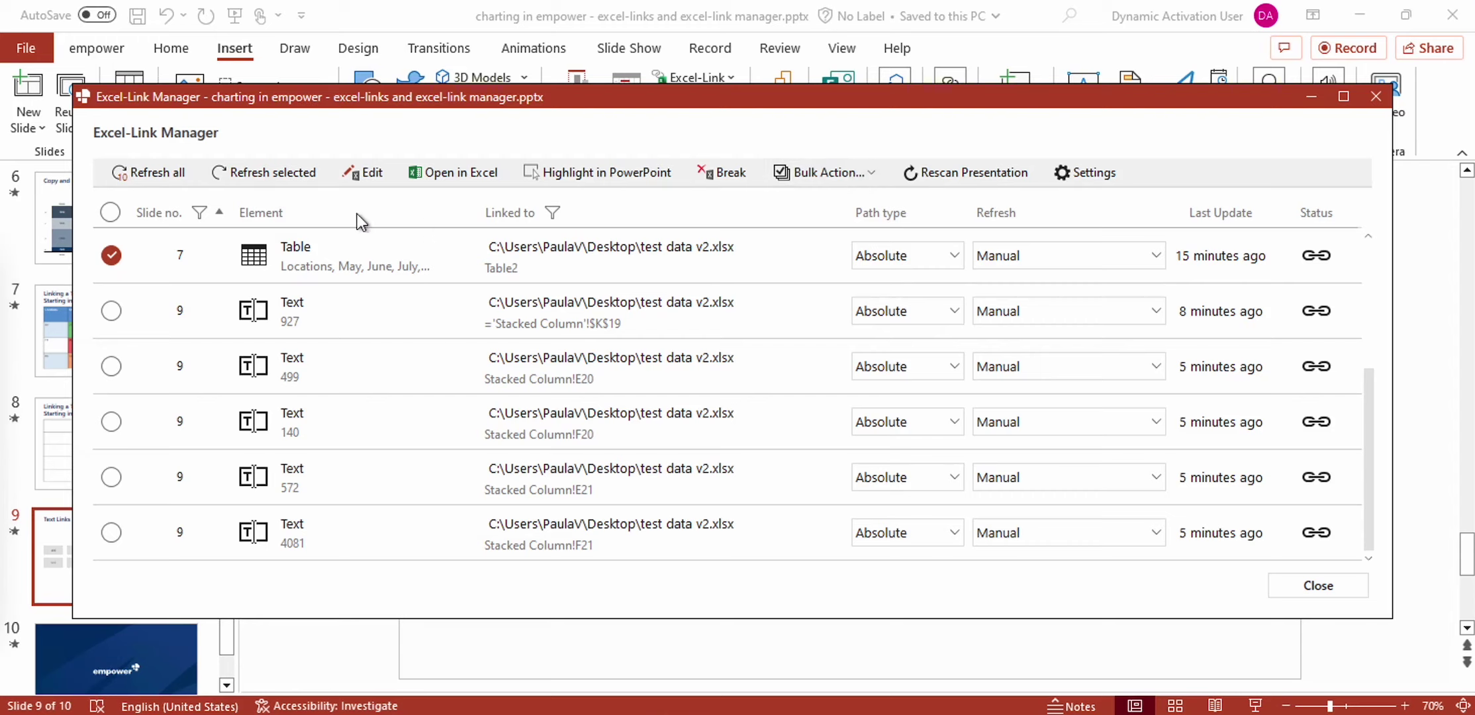
Examine the new Excel file selection for the slide 7 table and the 927 and 499 text links, leaving without relinking
click(371, 176)
click(112, 310)
click(111, 371)
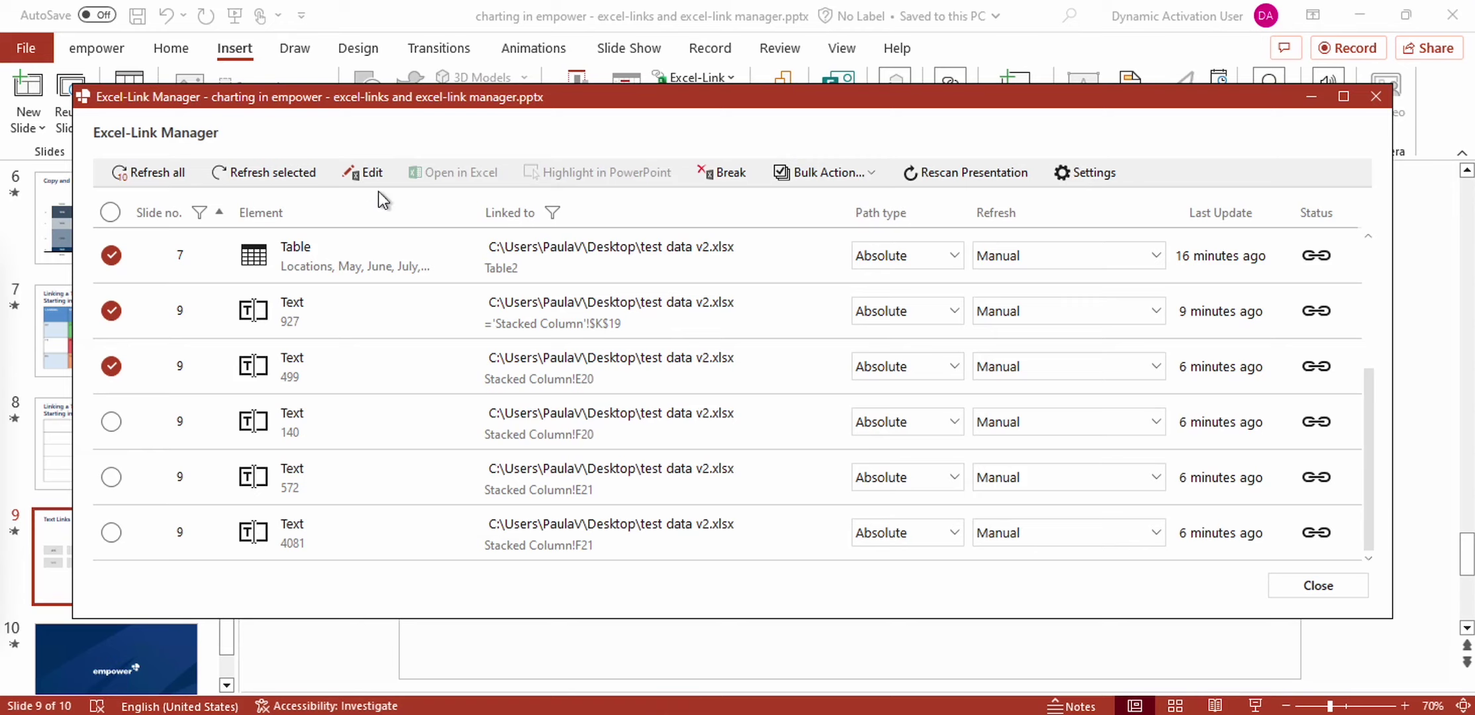
click(367, 174)
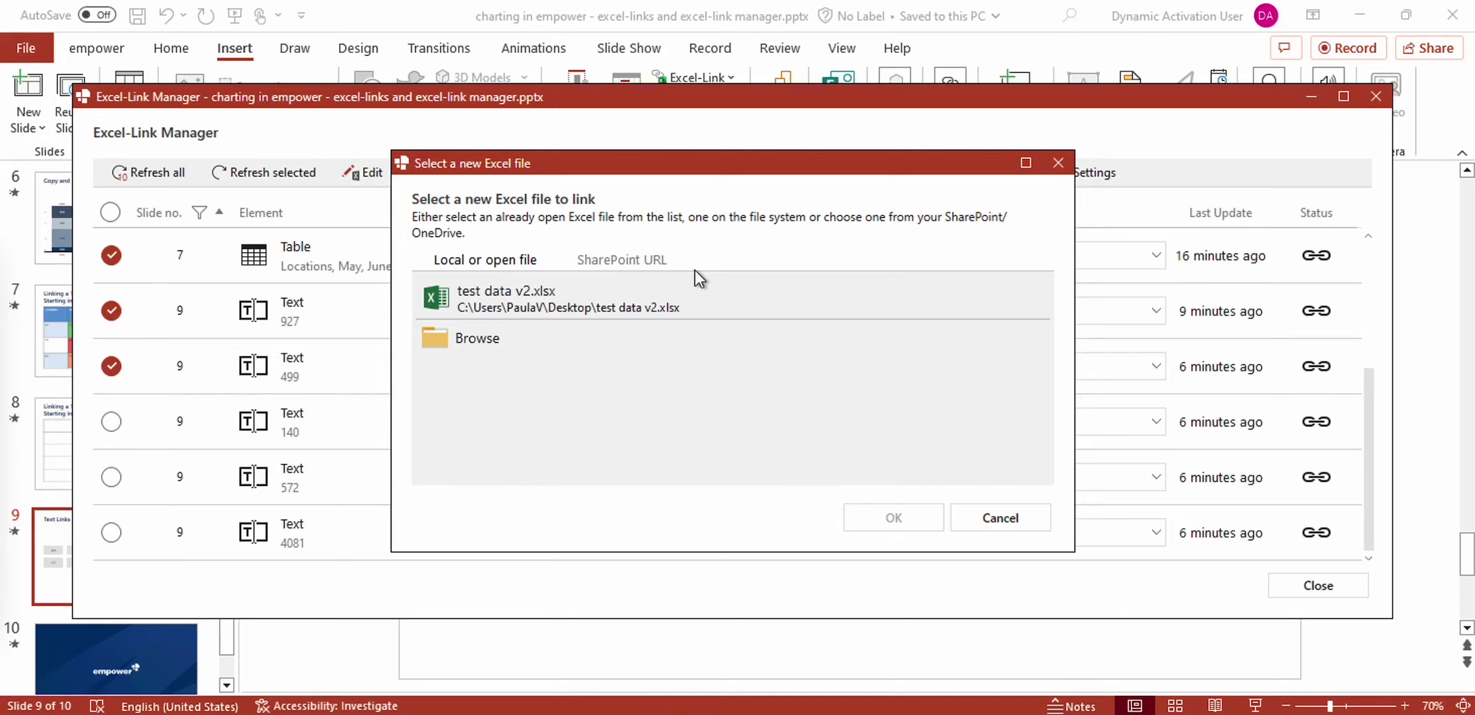
click(1059, 162)
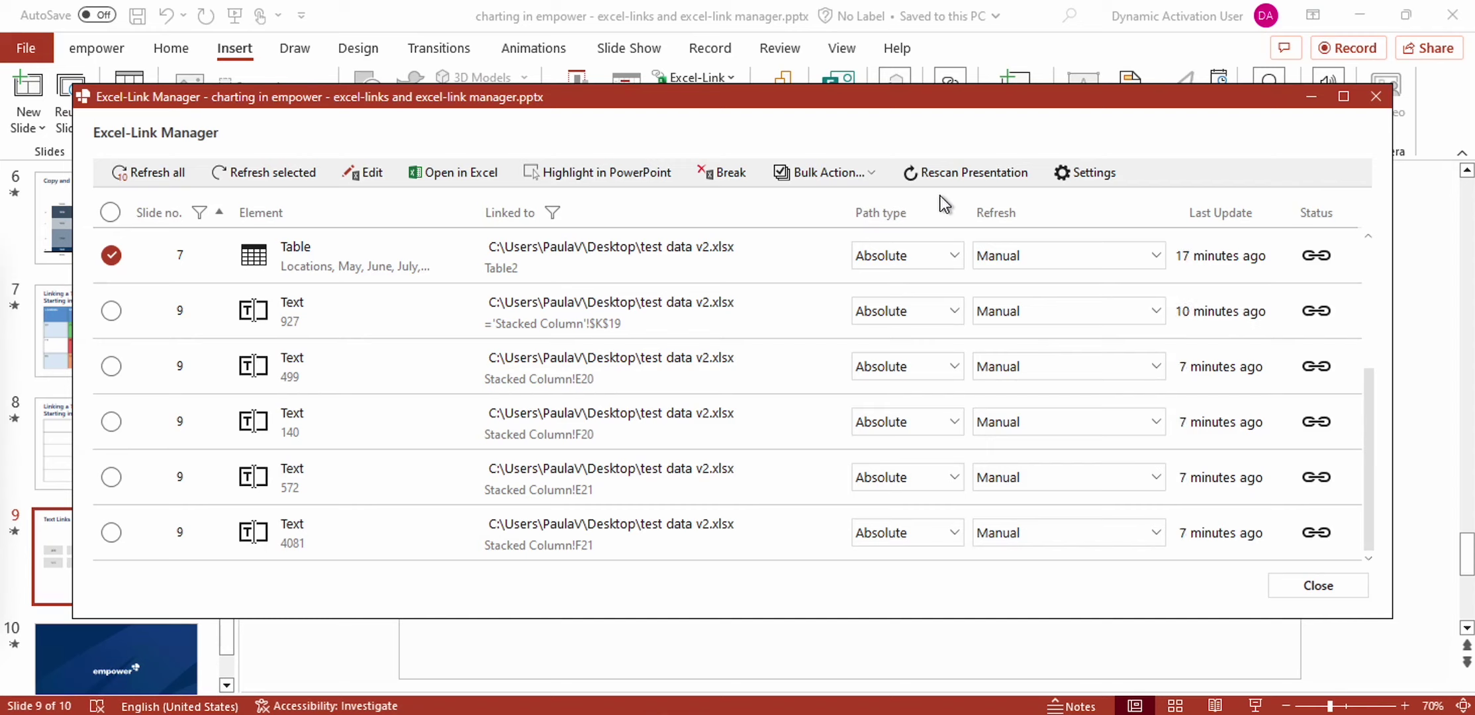
Examine the manual decimal and group separator options for linked shapes and tables, and return the setting to Automatic
click(1094, 178)
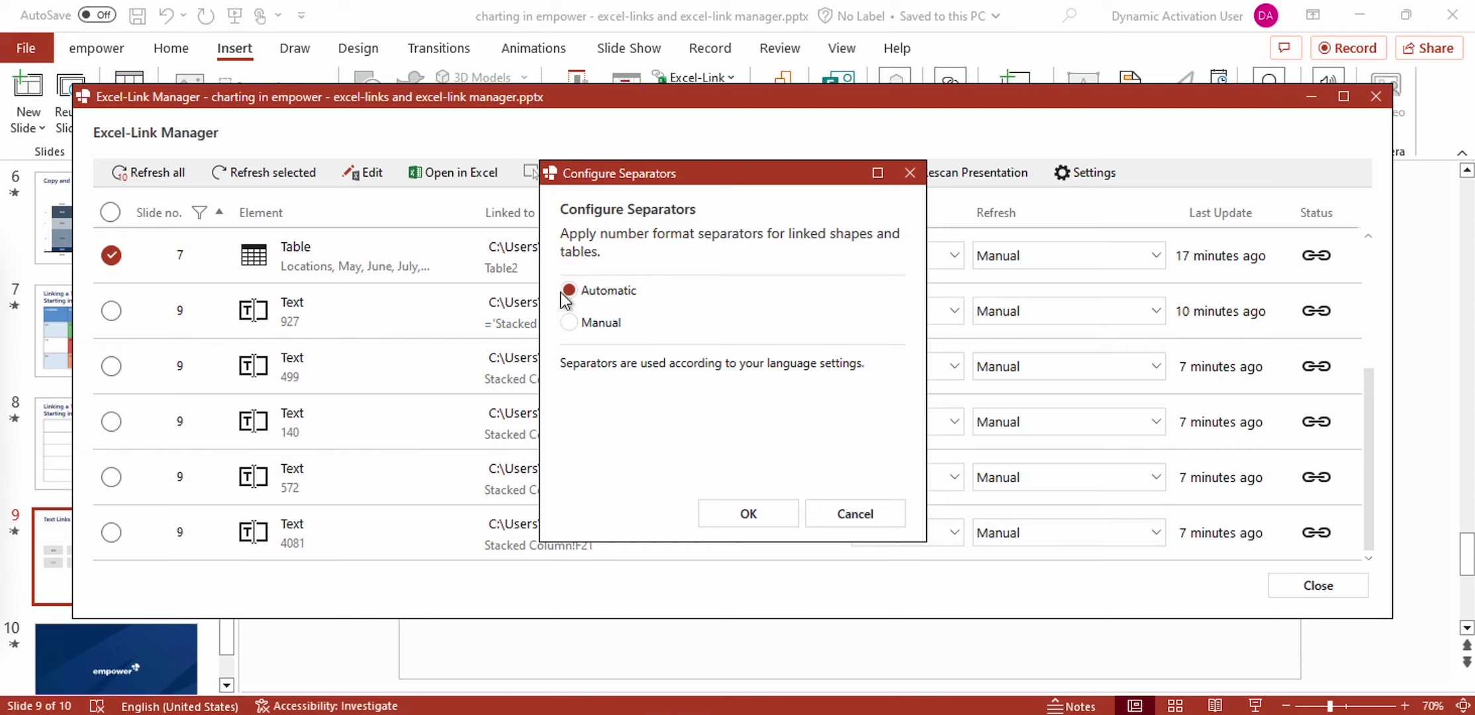
click(571, 321)
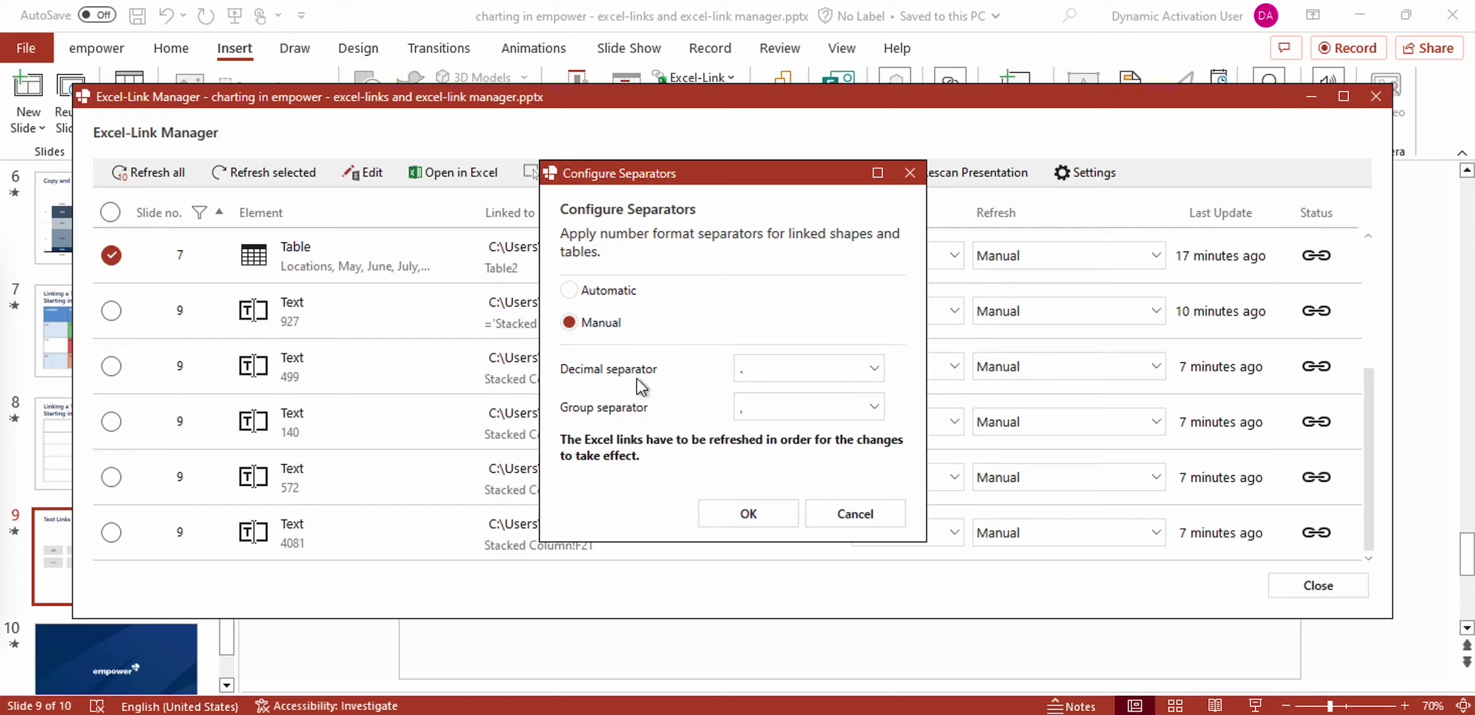
click(594, 287)
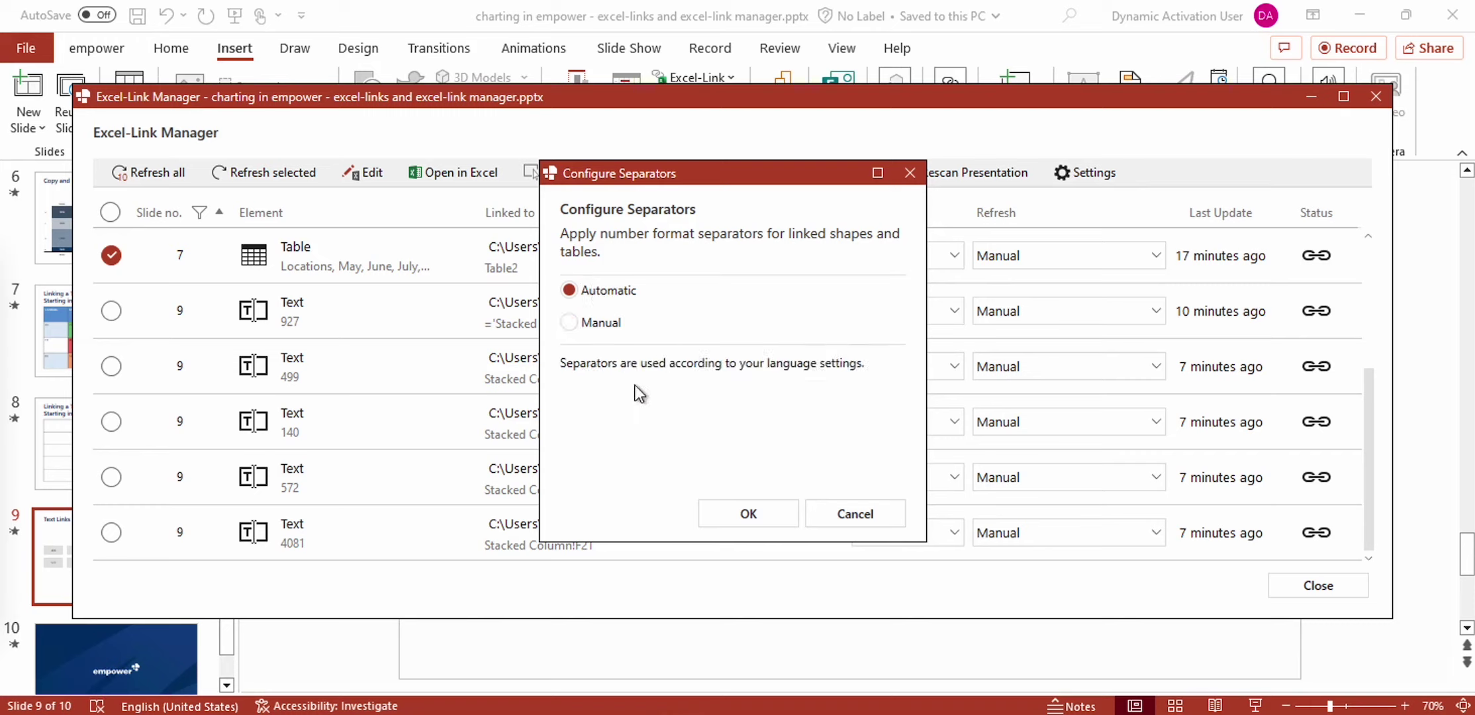